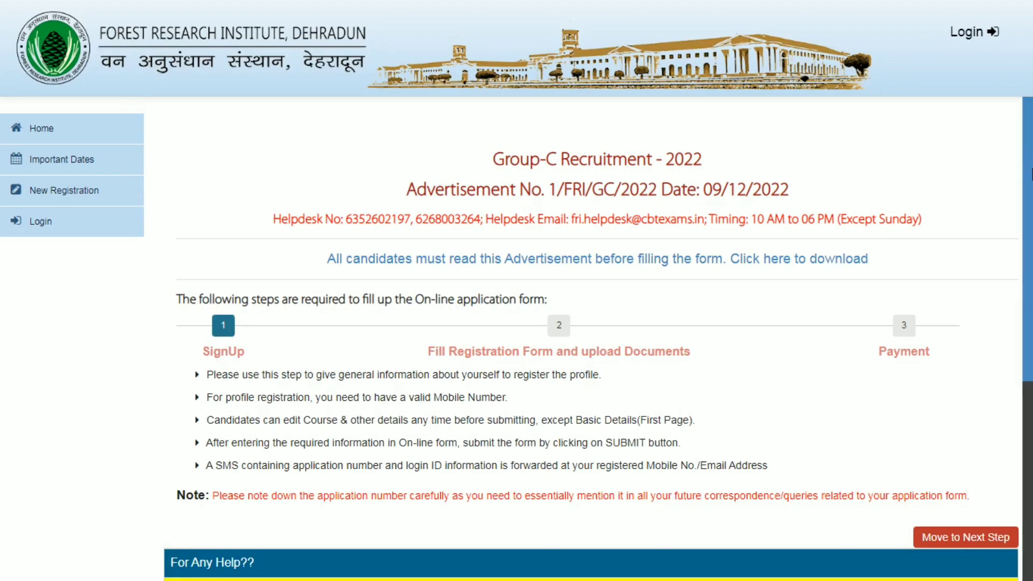
# Go through the application instructions from SignUp to Payment, check the helpdesk details, and open the new registration form
pyautogui.scroll(-4, 1031, 182)
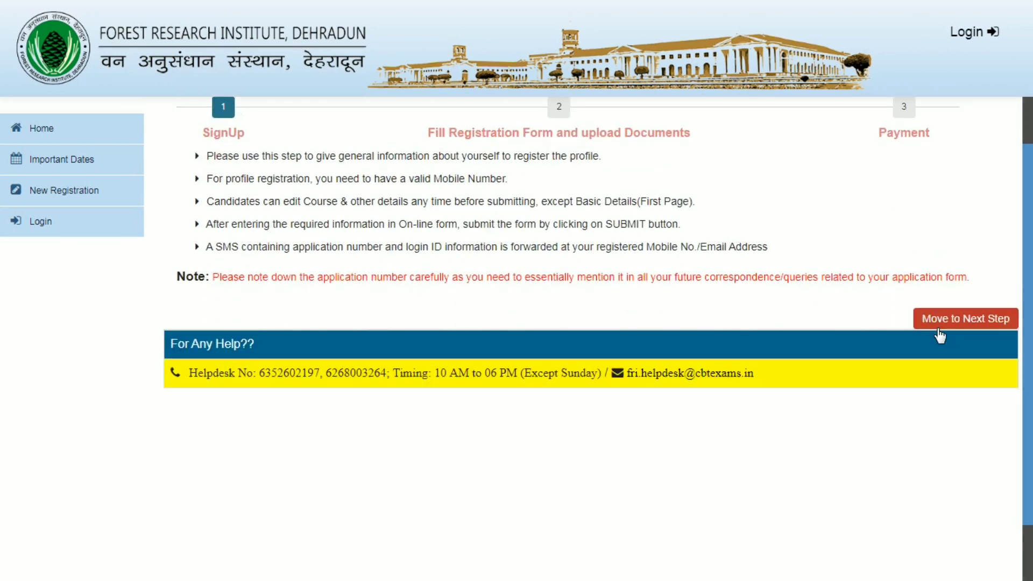
pyautogui.click(964, 319)
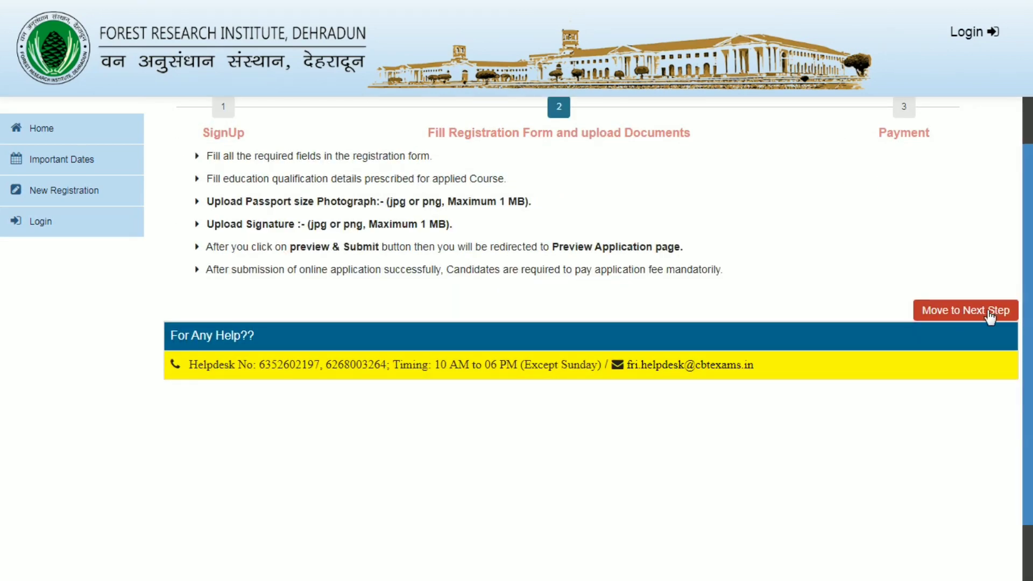
pyautogui.click(982, 310)
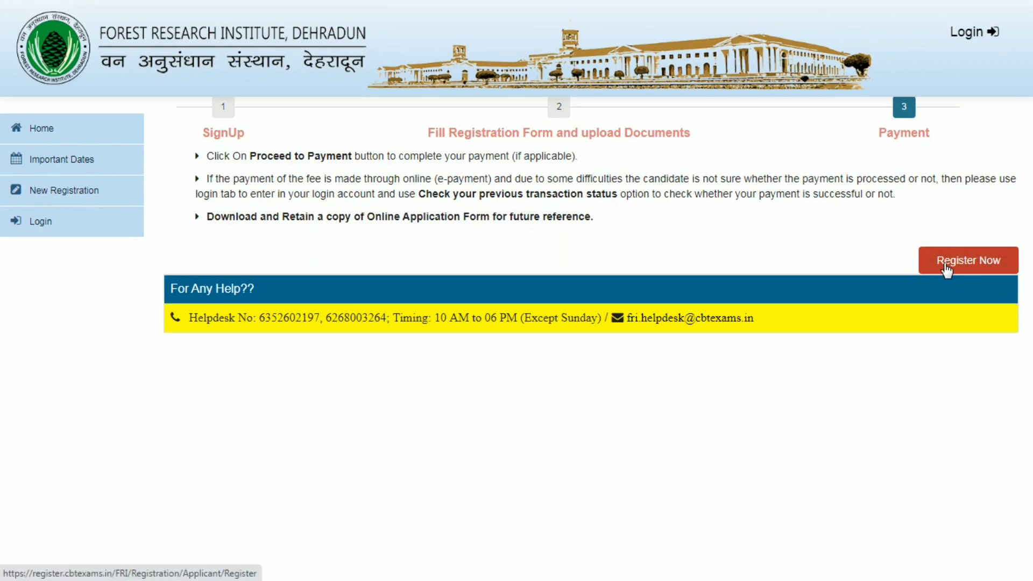
pyautogui.scroll(3, 1024, 221)
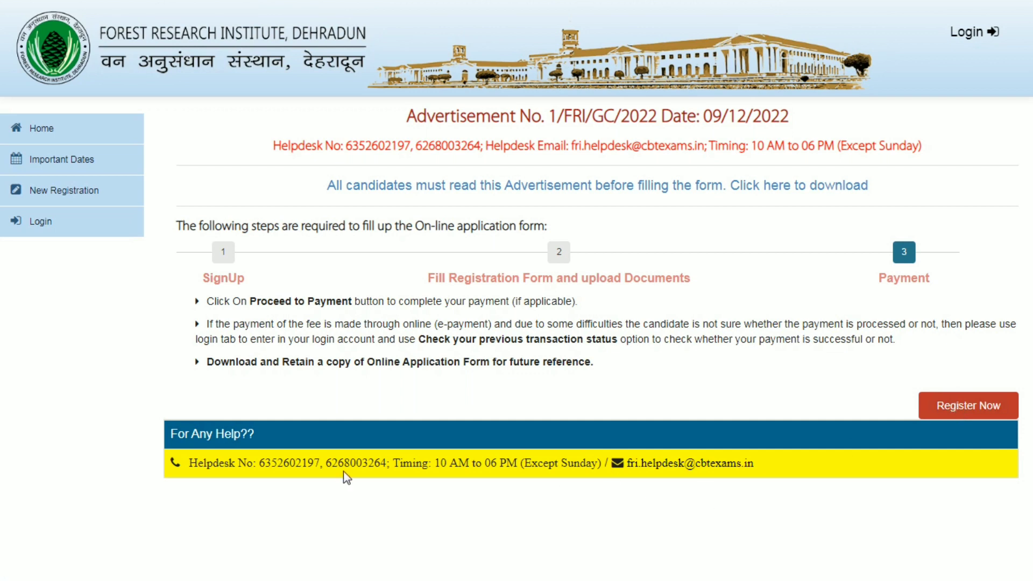
pyautogui.moveTo(259, 464); pyautogui.dragTo(516, 464)
pyautogui.click(515, 461)
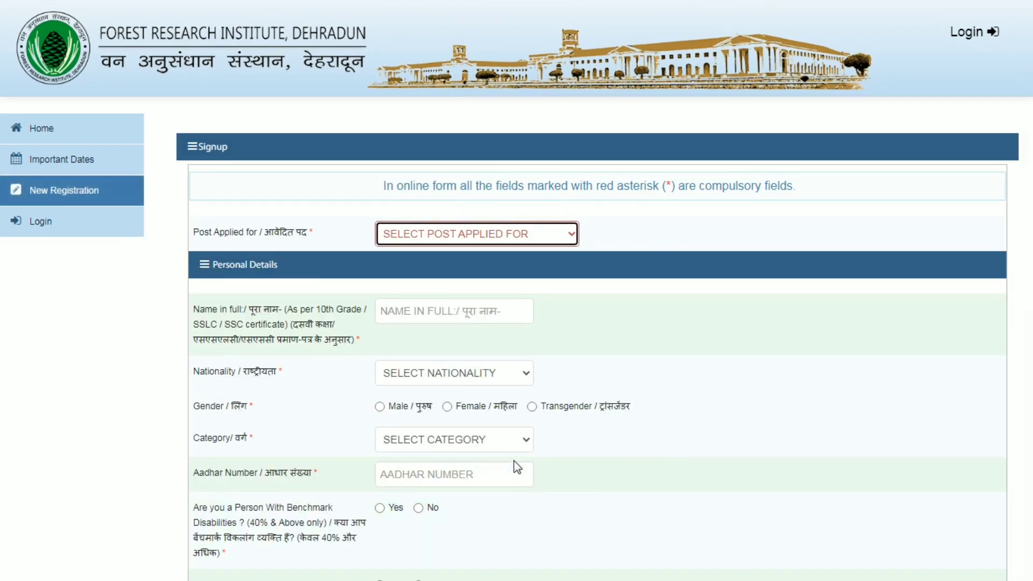
# Choose LOWER DIVISION CLERK as the post applied for and enter the applicant's full name
pyautogui.click(478, 239)
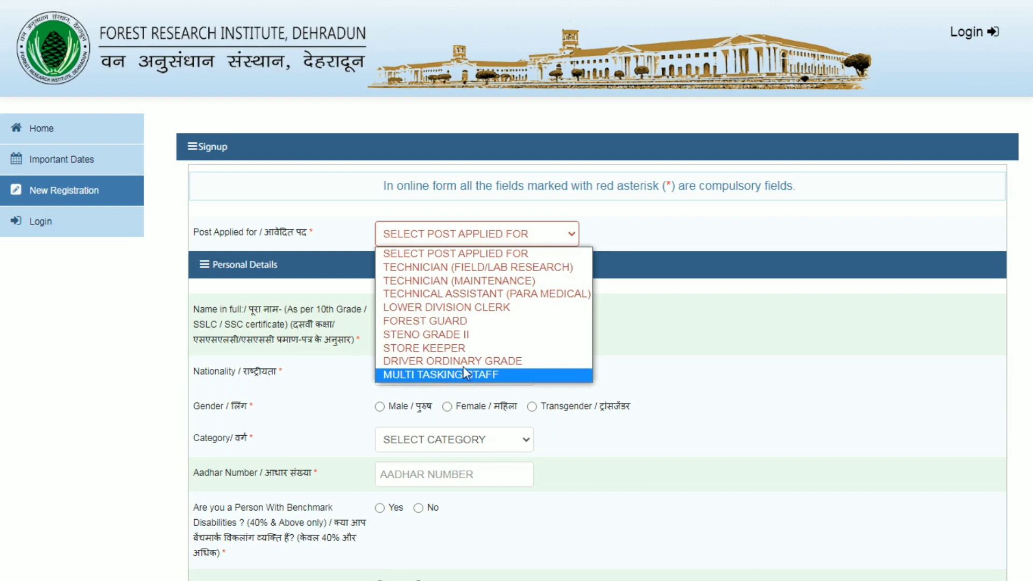
pyautogui.click(439, 307)
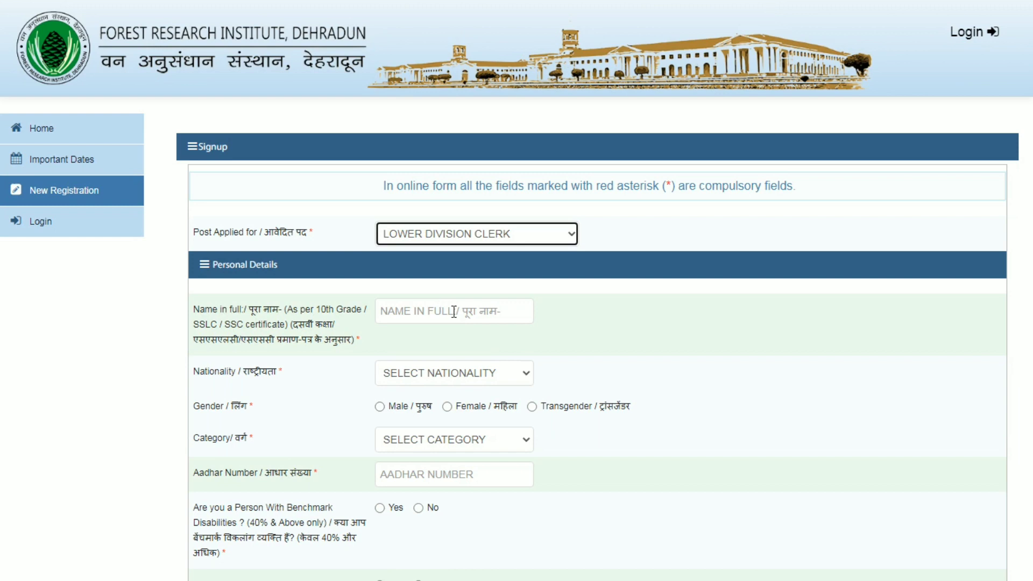
pyautogui.click(452, 312)
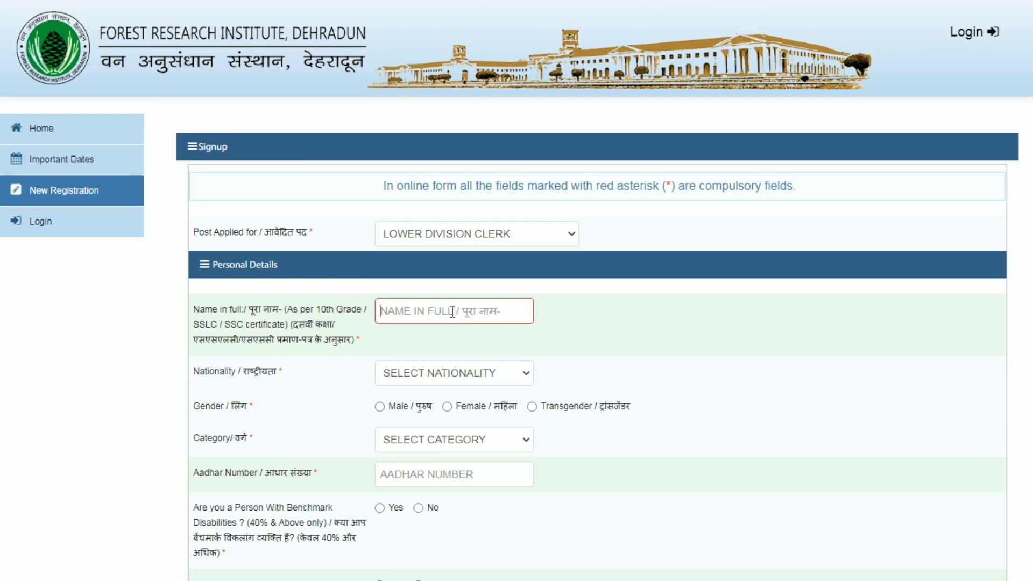
pyautogui.write('MAHEW')
pyautogui.press('BackSpace')
pyautogui.write('E')
pyautogui.press('Tab')
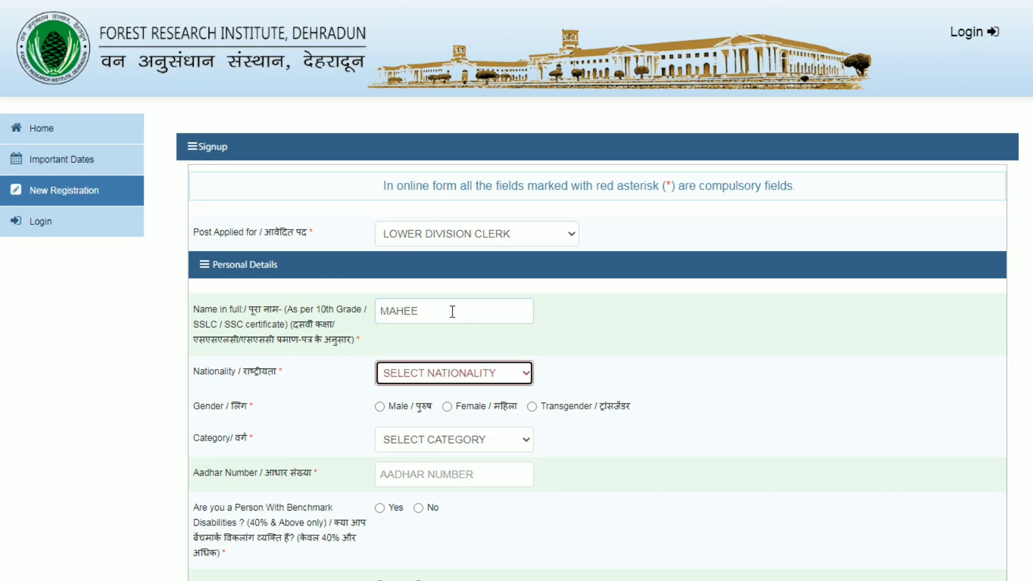
# Set the personal details to INDIAN nationality, Male gender and SCHEDULED CASTE category
pyautogui.click(438, 379)
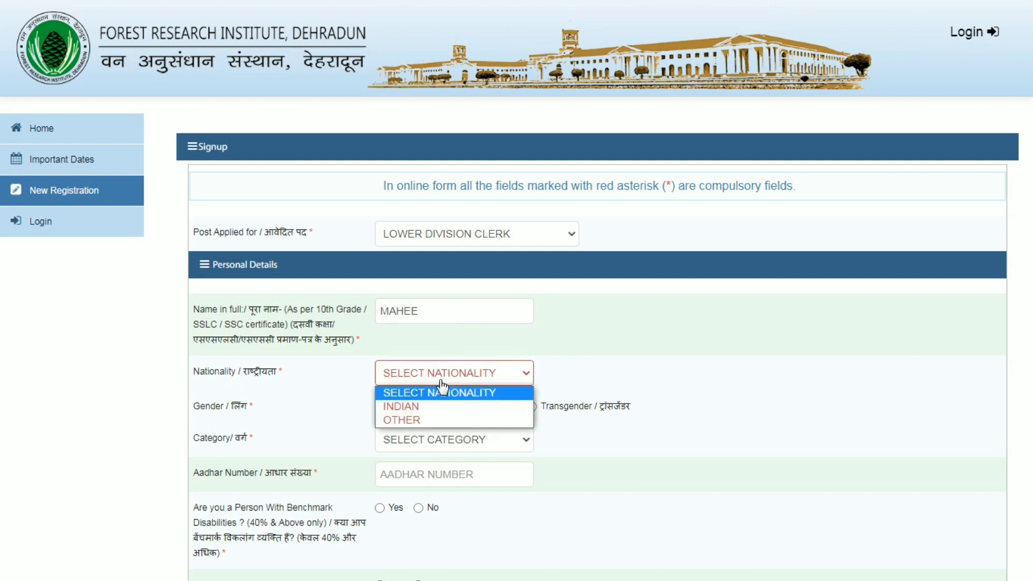
pyautogui.click(414, 410)
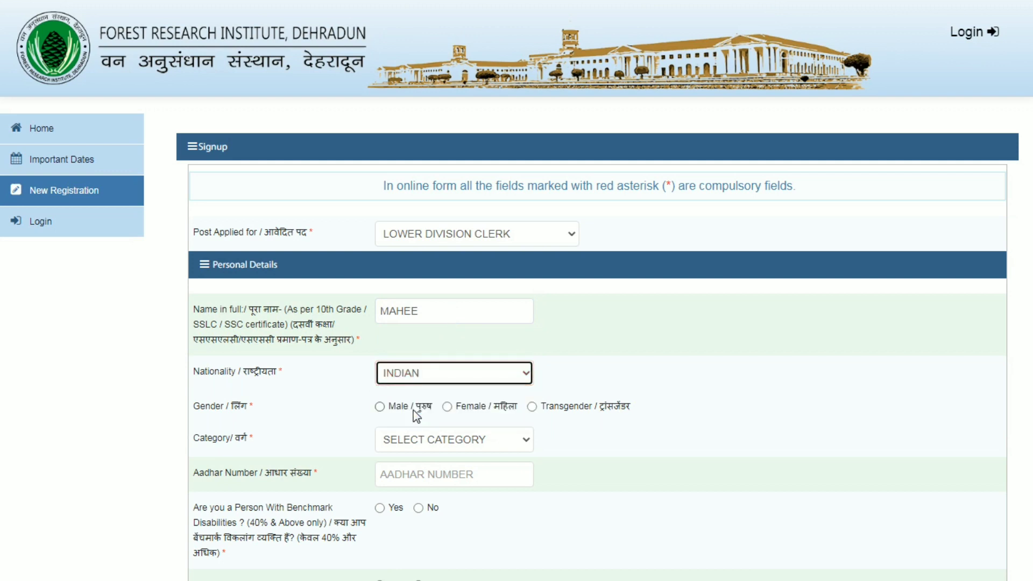
pyautogui.click(381, 408)
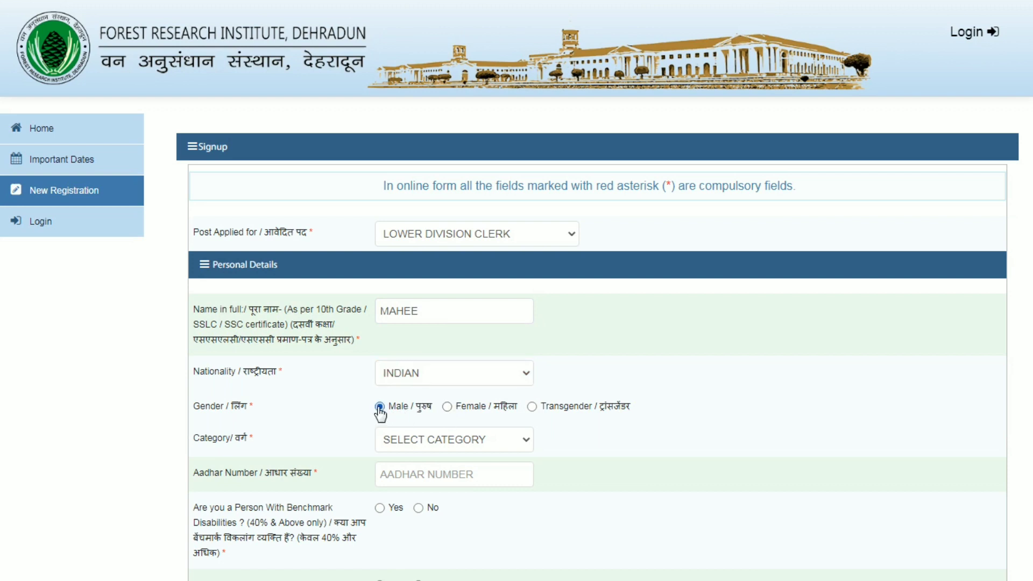
pyautogui.click(420, 447)
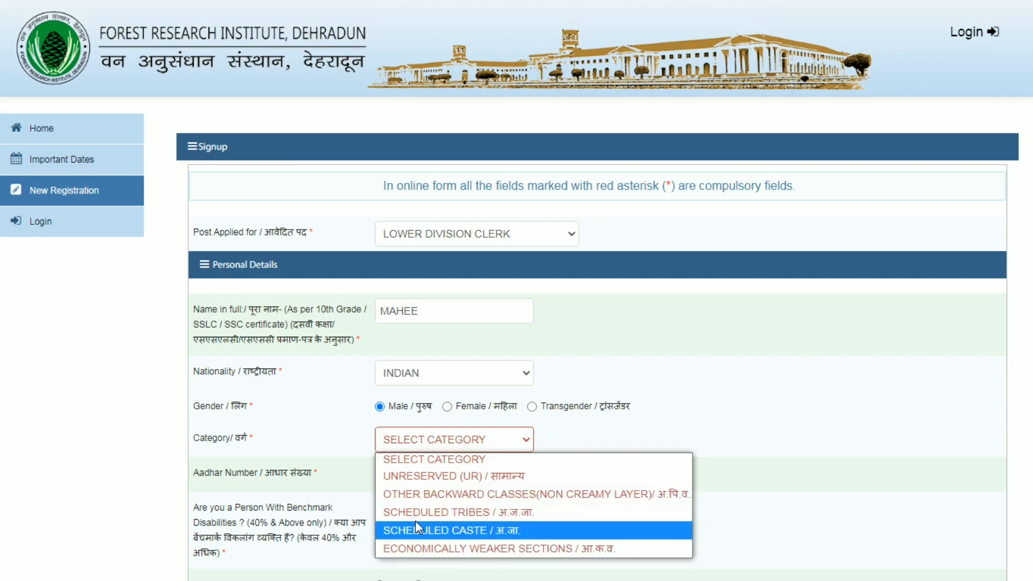
pyautogui.click(434, 530)
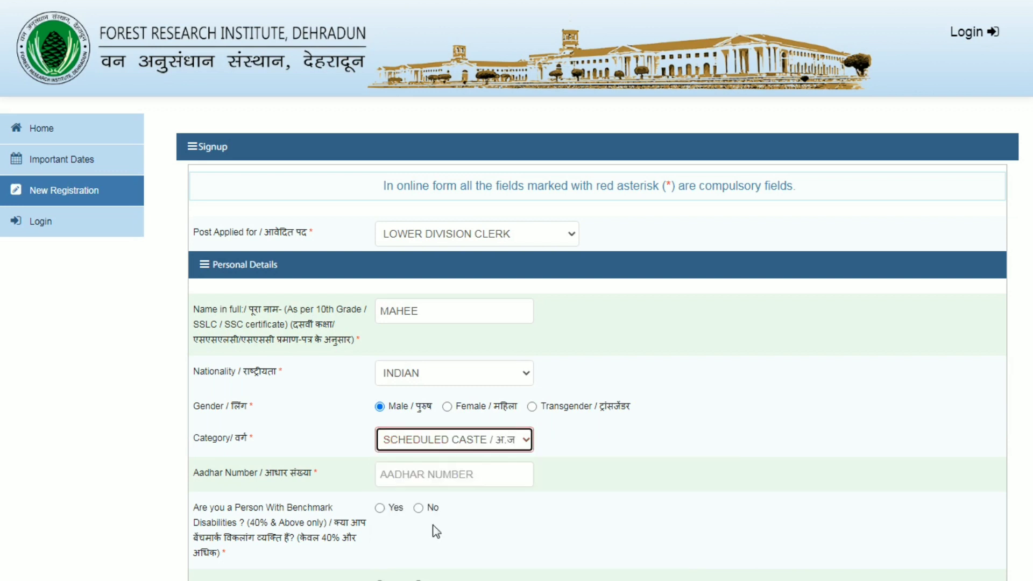
# Answer No to the question about being a person with benchmark disabilities
pyautogui.scroll(-3, 604, 333)
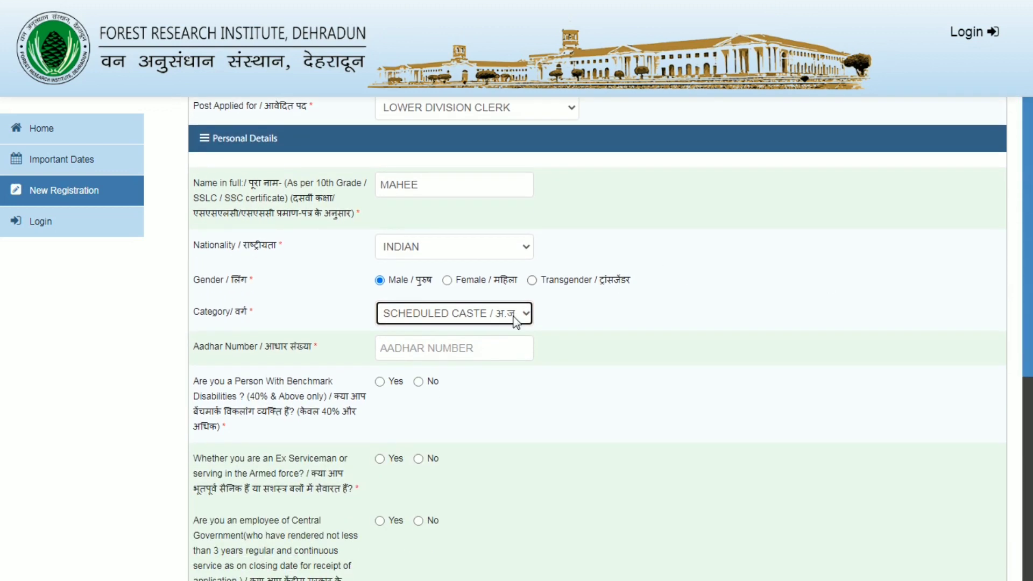
pyautogui.click(439, 360)
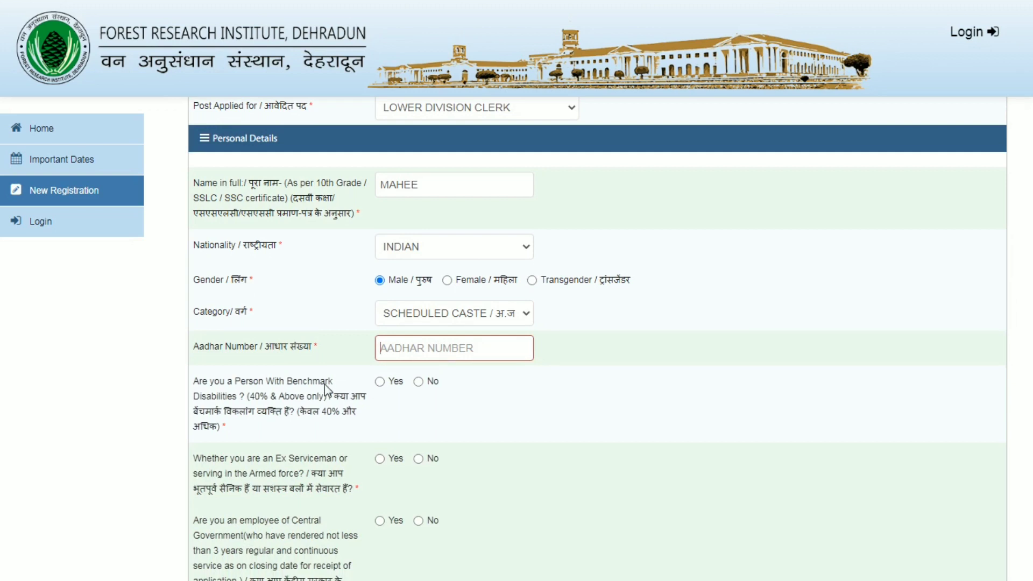
pyautogui.click(217, 387)
pyautogui.moveTo(217, 386); pyautogui.dragTo(281, 399)
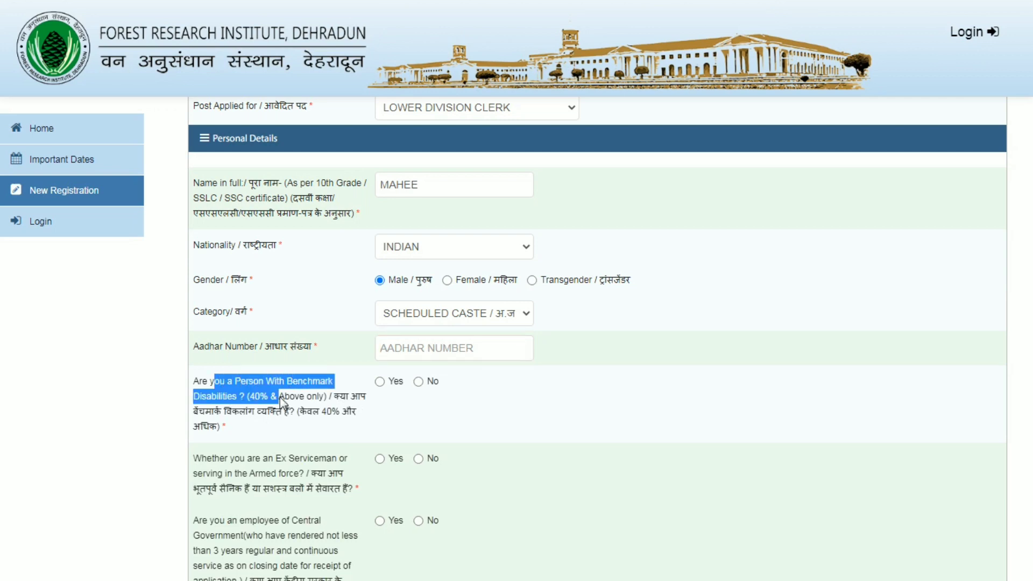
pyautogui.click(281, 399)
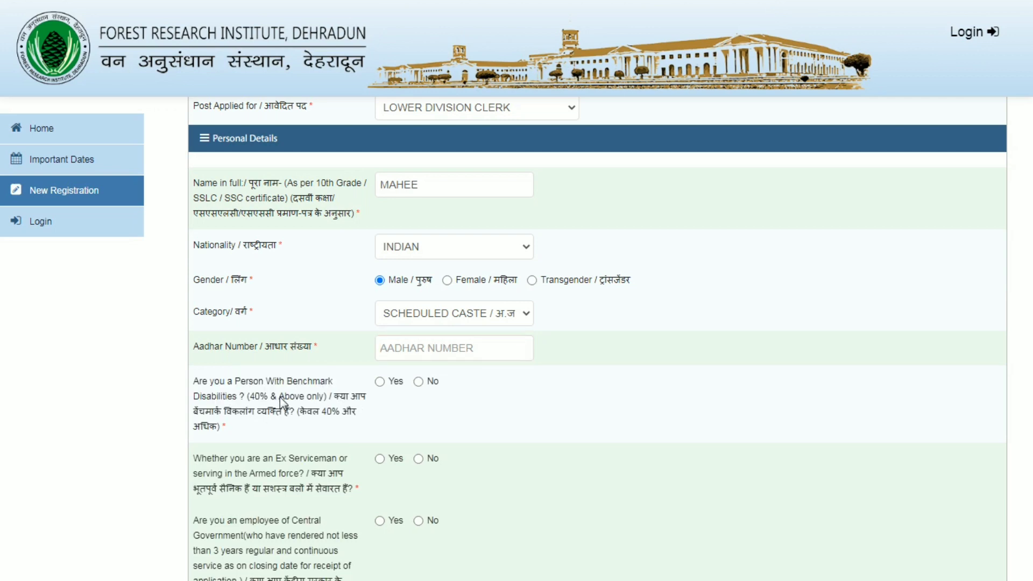
pyautogui.click(418, 382)
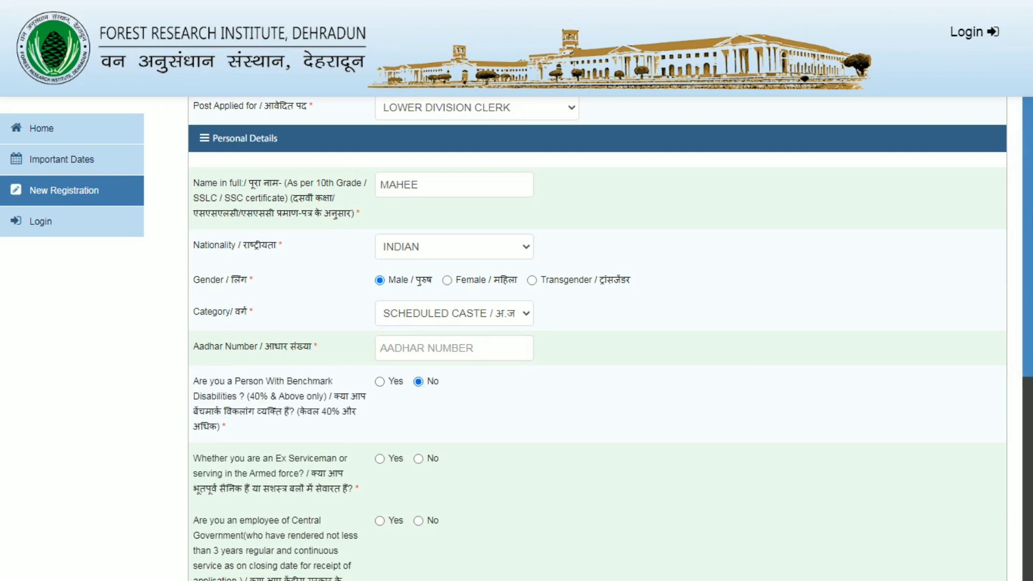
# Answer No to both the Ex Serviceman or armed force question and the Central Government employee question
pyautogui.scroll(-4, 597, 336)
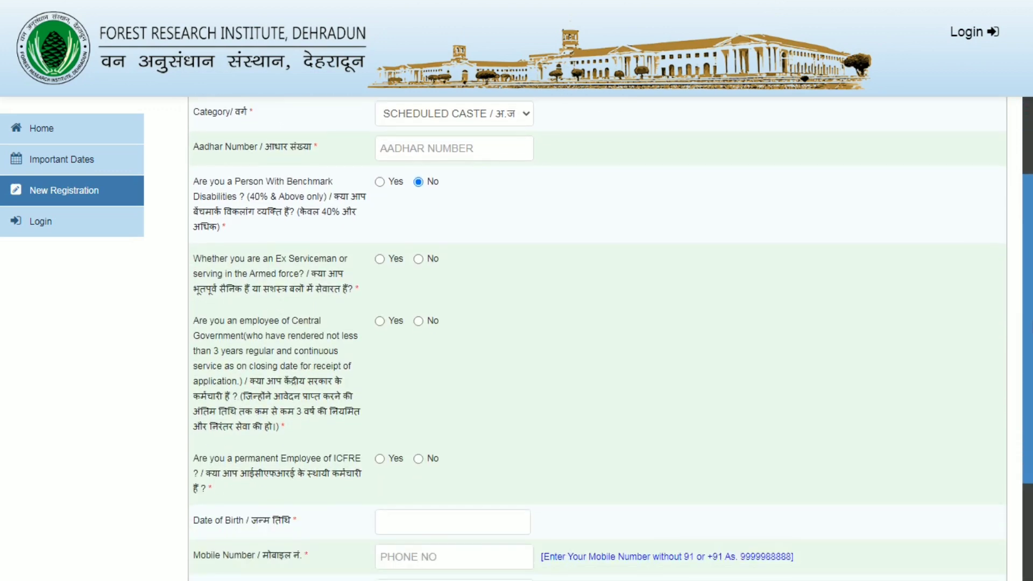
pyautogui.scroll(-1, 266, 385)
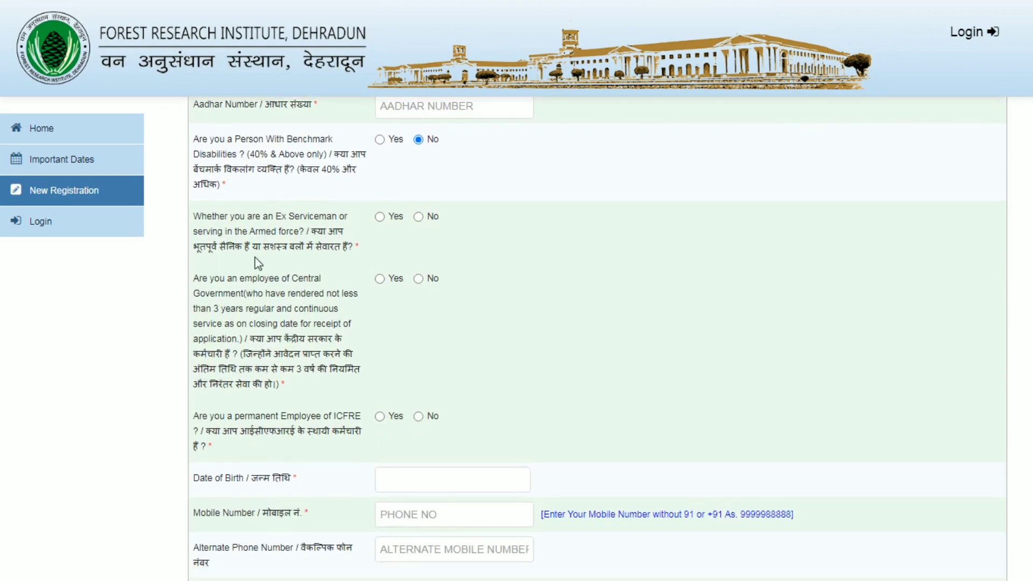
pyautogui.moveTo(232, 219); pyautogui.dragTo(297, 262)
pyautogui.click(297, 262)
pyautogui.click(419, 217)
pyautogui.click(418, 280)
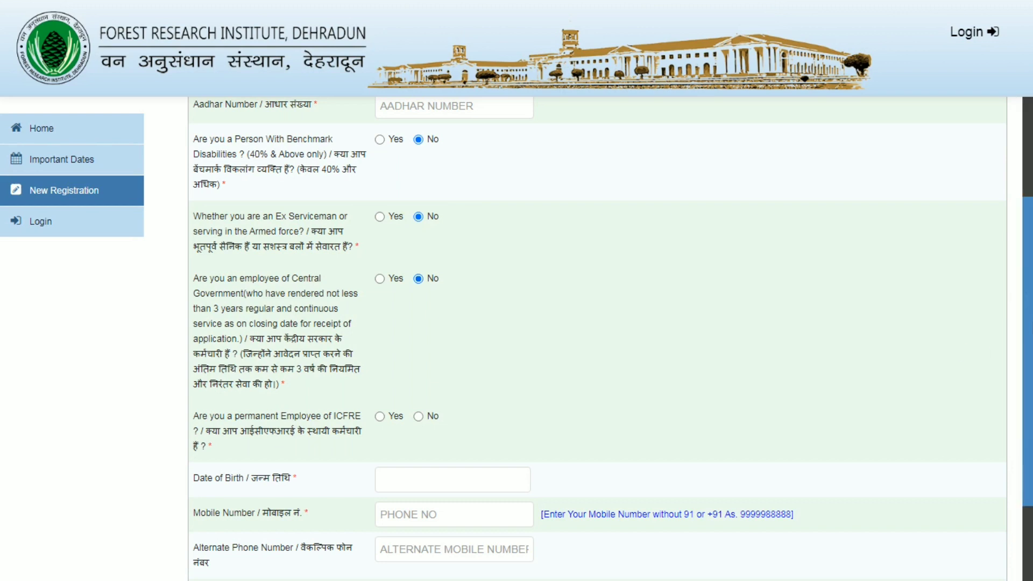
# Answer No to the question about being a permanent employee of ICFRE
pyautogui.scroll(-1, 611, 339)
pyautogui.scroll(-1, 610, 339)
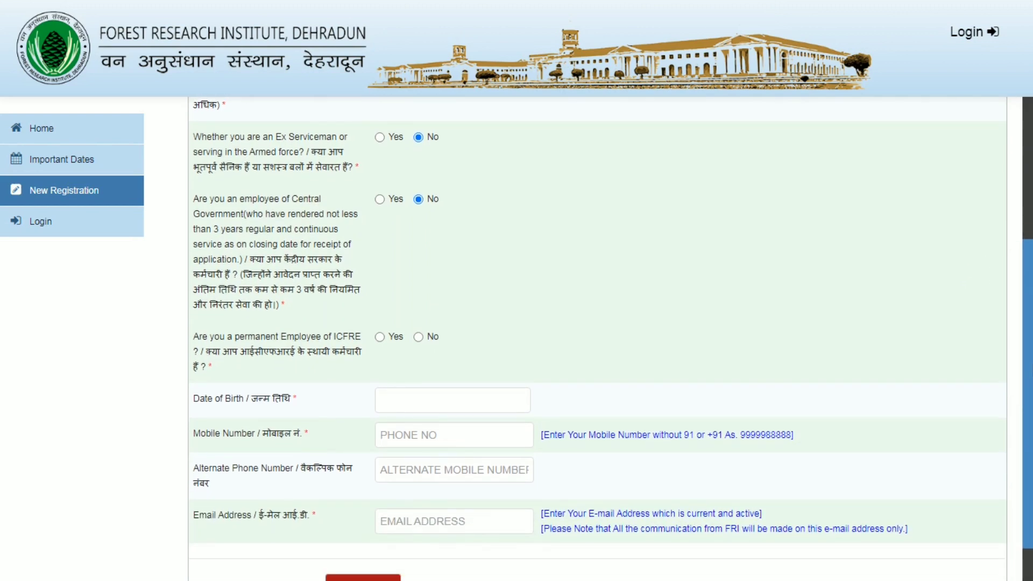
pyautogui.scroll(-1, 611, 339)
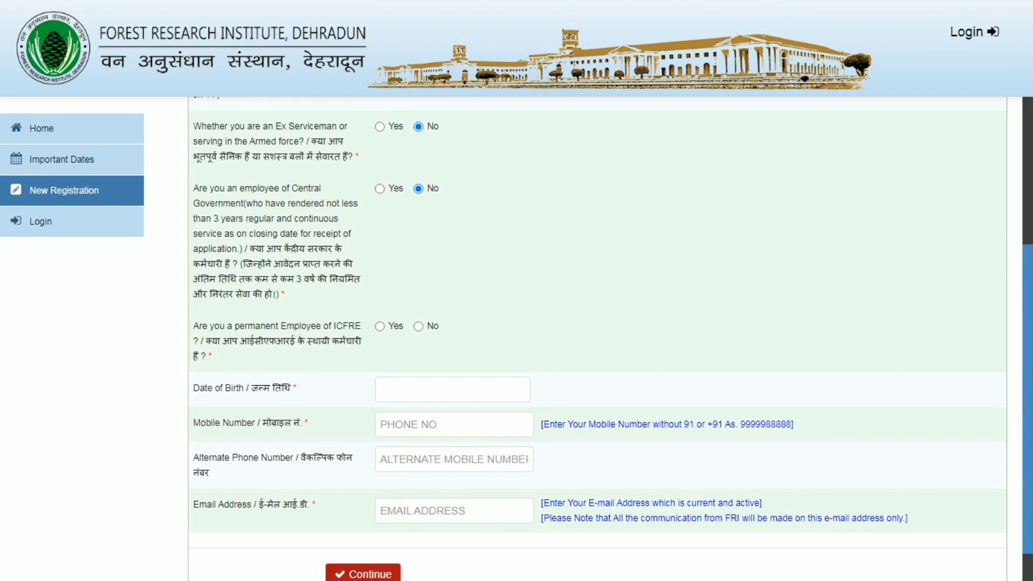
pyautogui.scroll(-1, 610, 339)
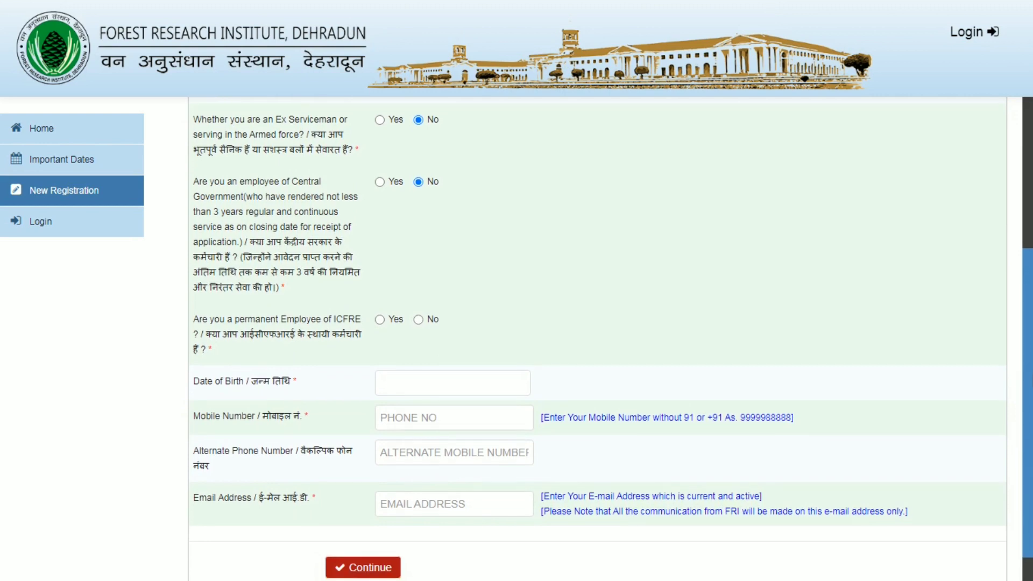
pyautogui.scroll(-2, 610, 339)
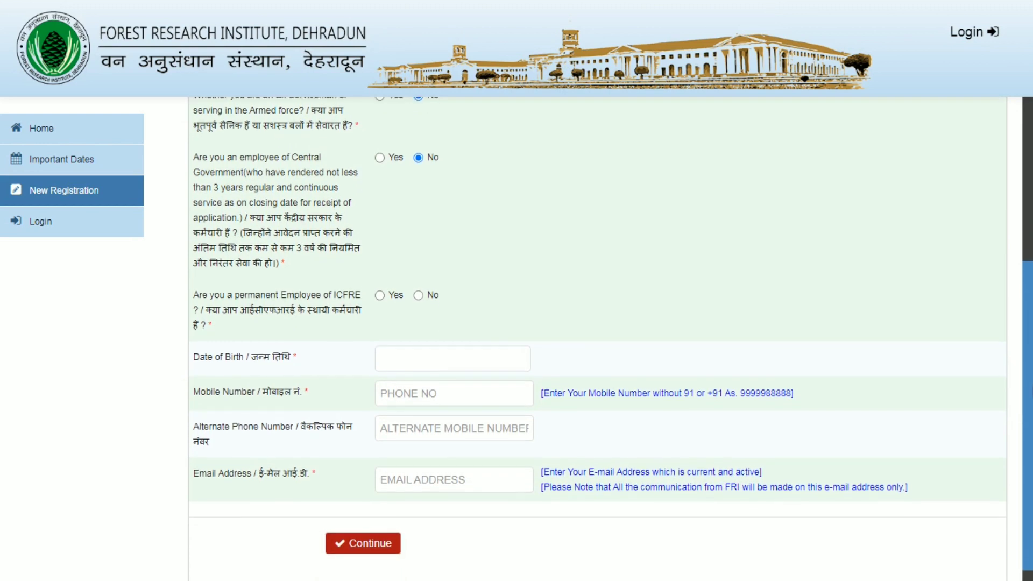
pyautogui.scroll(-1, 246, 318)
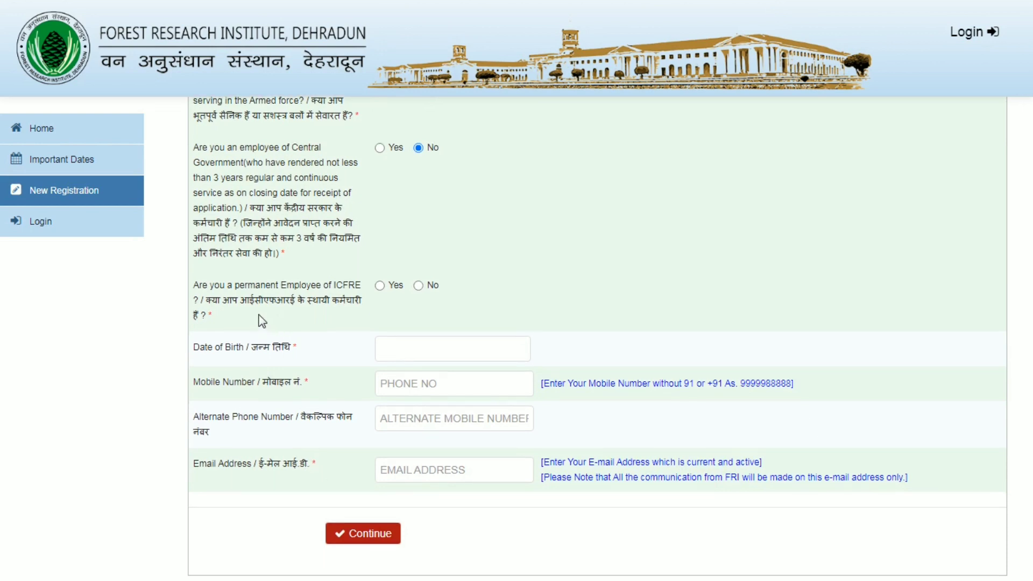
pyautogui.click(419, 285)
# Pick the applicant's date of birth from the calendar by year, month and day
pyautogui.click(431, 347)
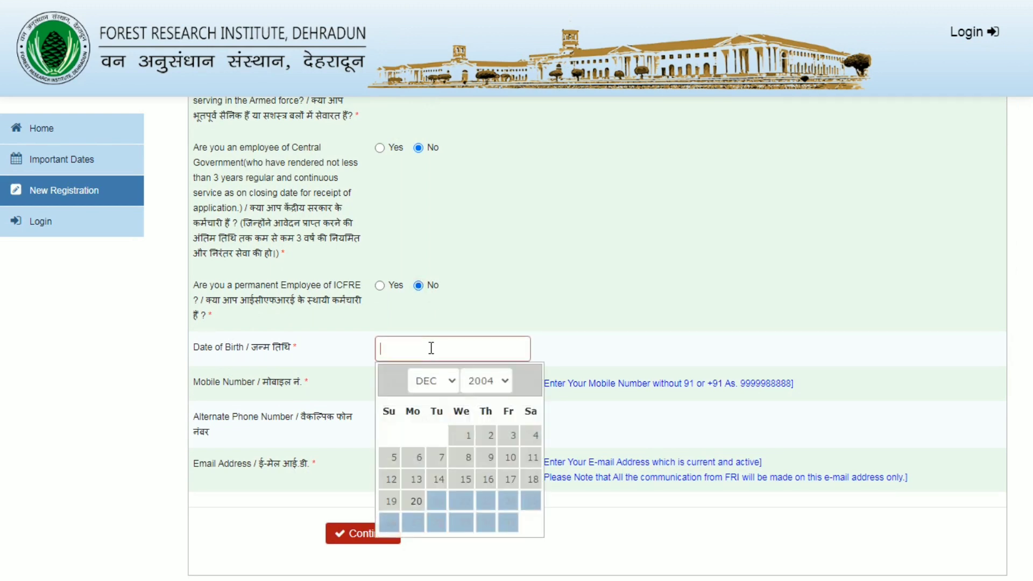
pyautogui.click(484, 382)
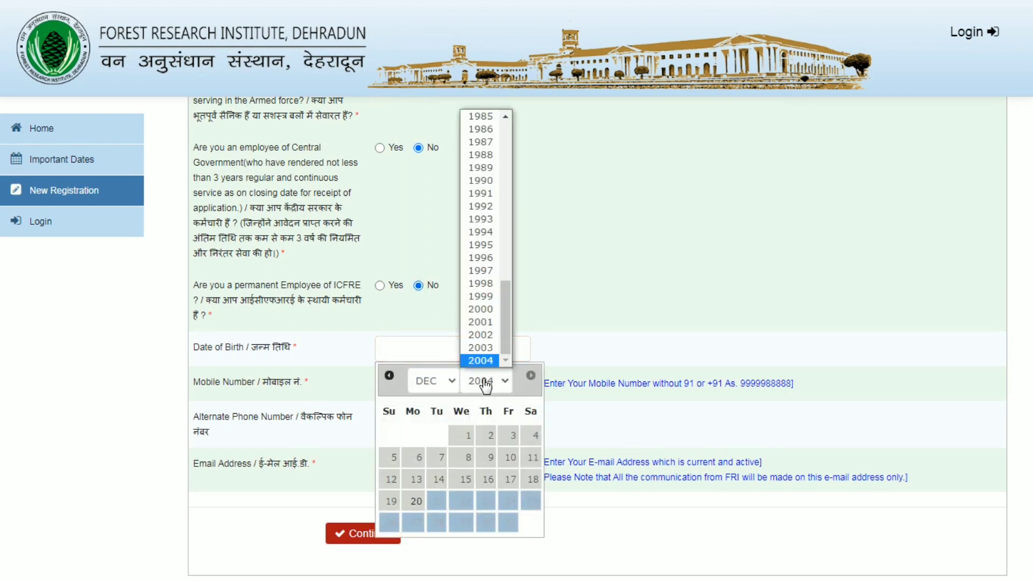
pyautogui.click(481, 310)
pyautogui.click(436, 382)
pyautogui.click(425, 401)
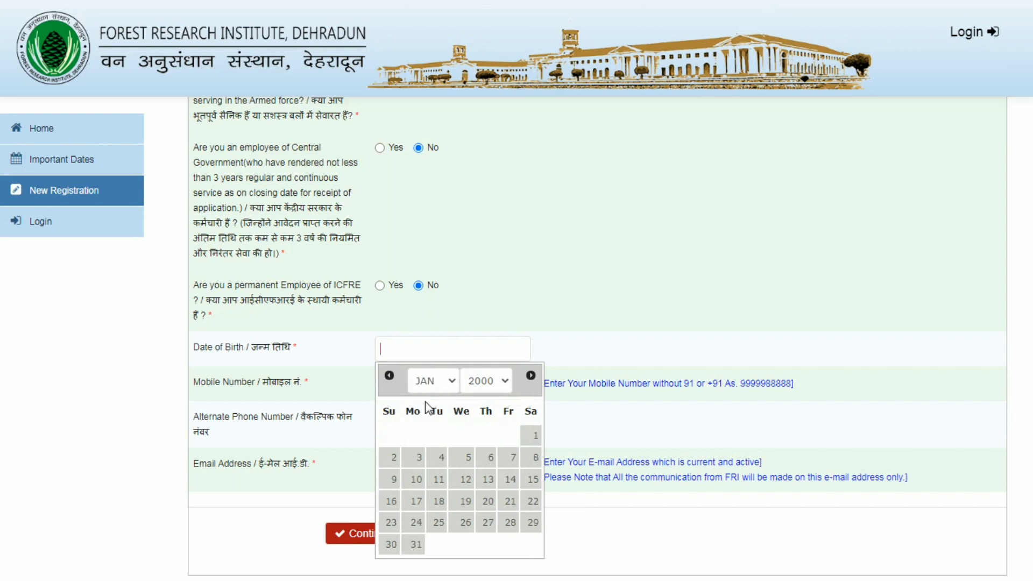
pyautogui.click(529, 438)
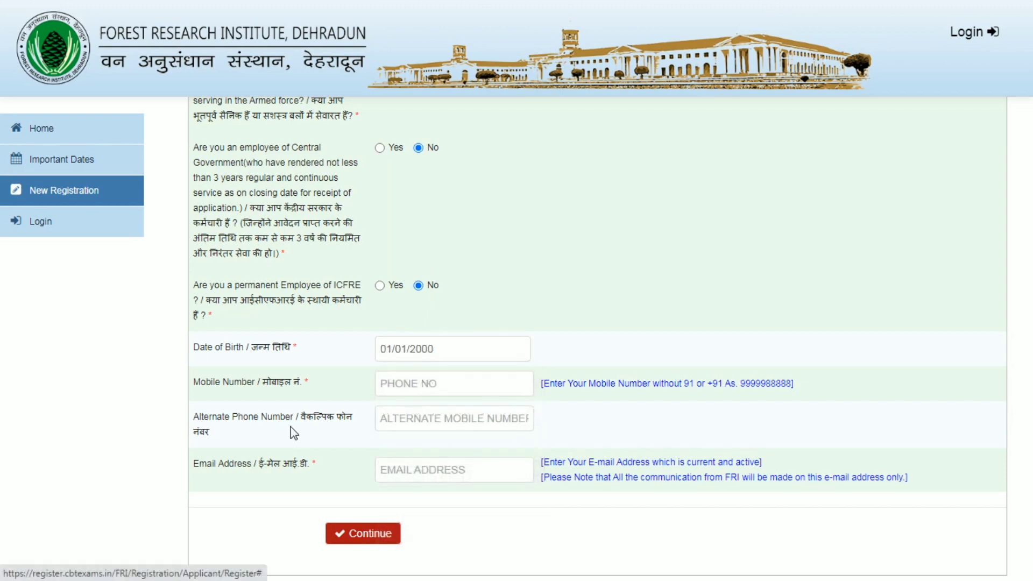
# Fill in the applicant's mobile number, e-mail address and the received OTP, and submit the signup form
pyautogui.click(459, 385)
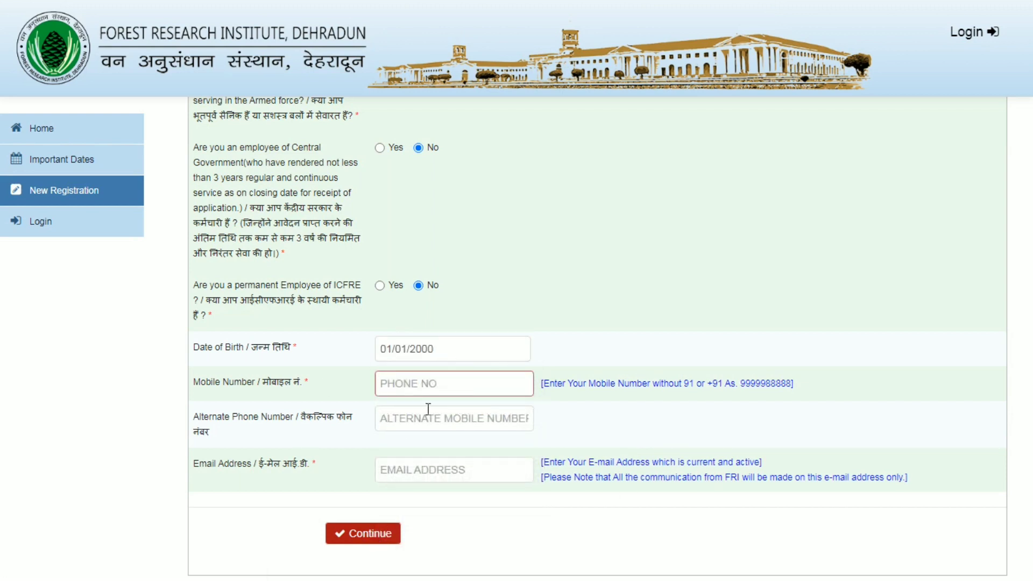
pyautogui.click(403, 421)
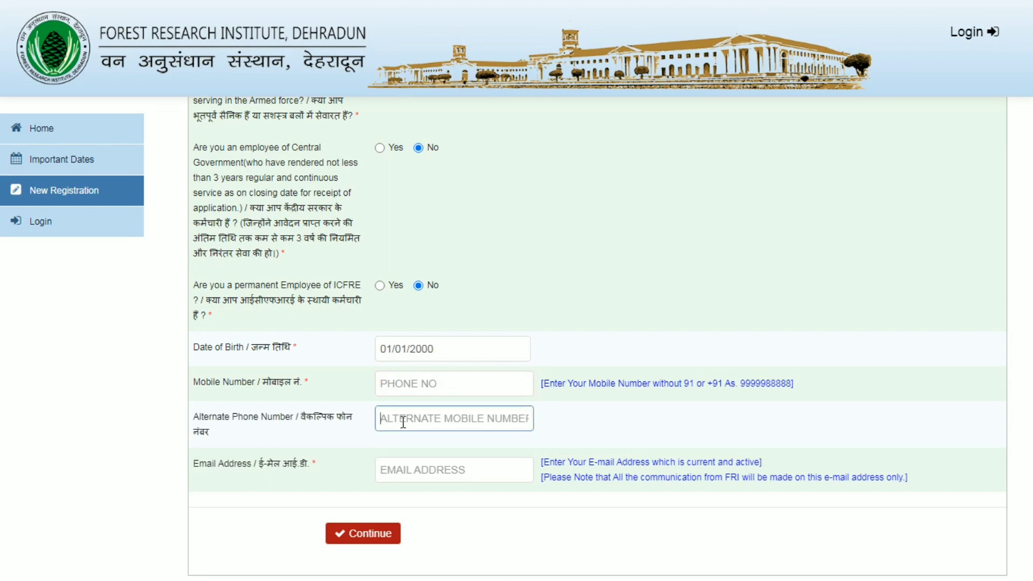
pyautogui.click(420, 461)
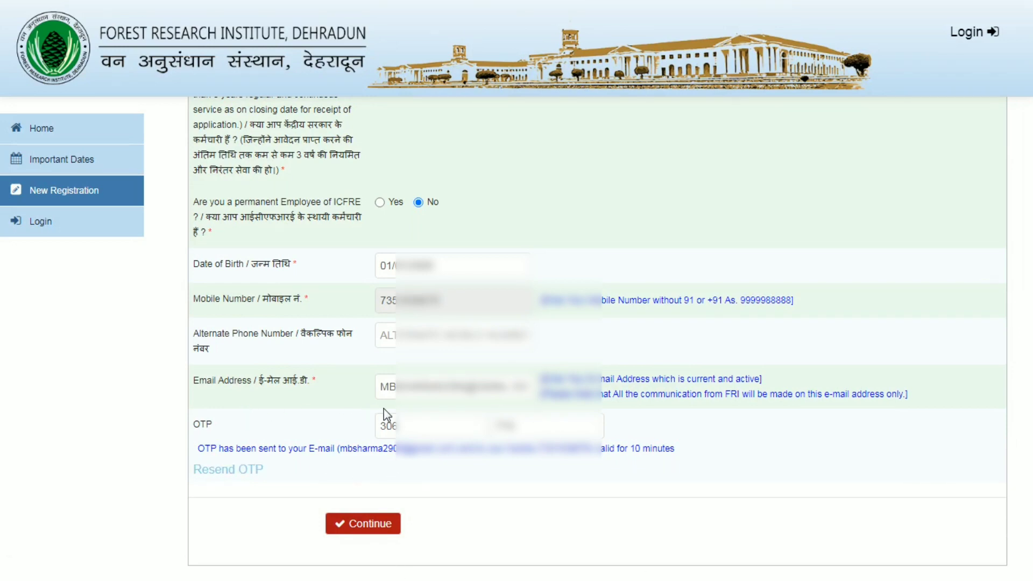
pyautogui.click(344, 524)
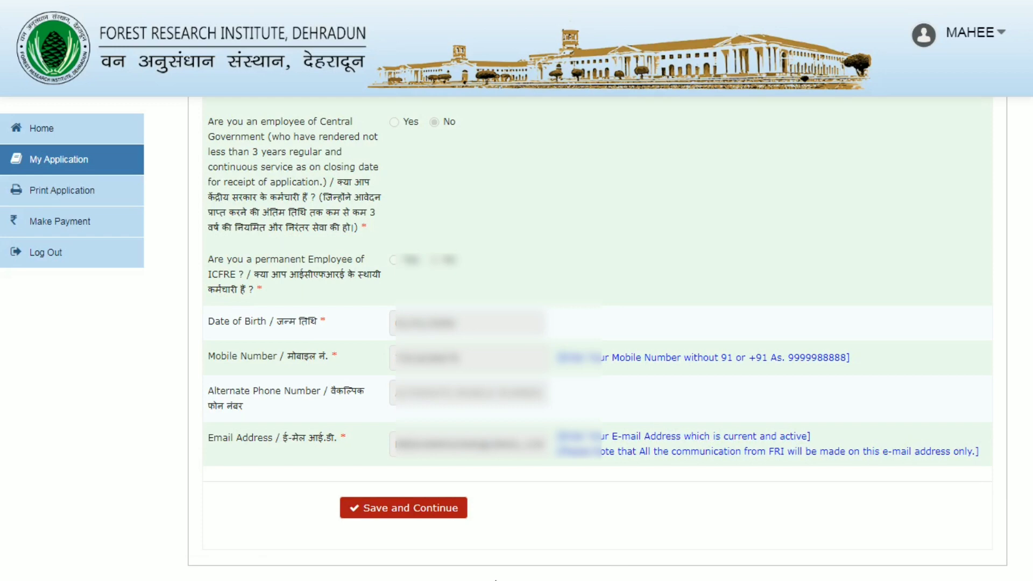
# Save the registration info and check the father's name, mother's name and marital status in the basic details
pyautogui.click(416, 509)
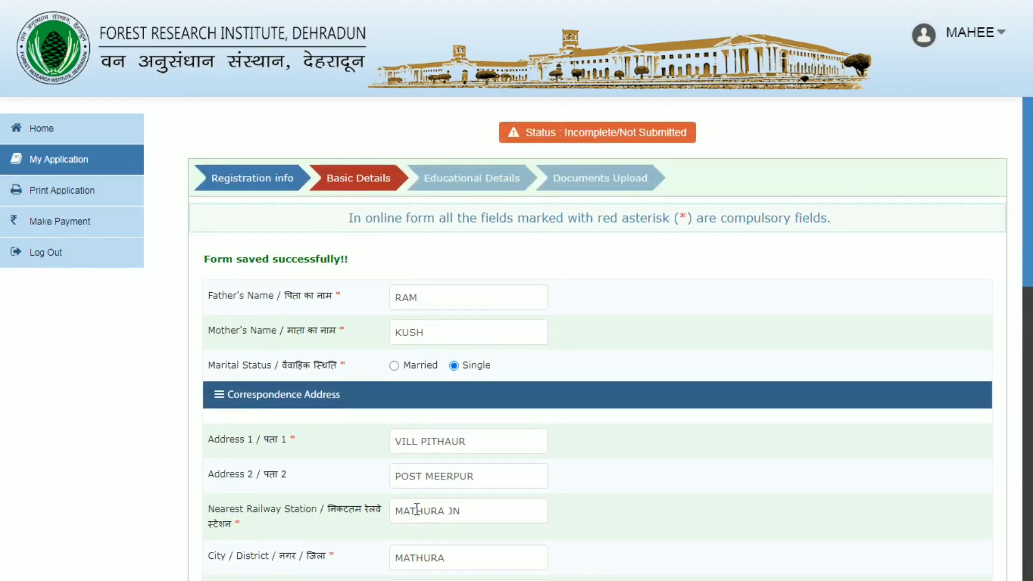
pyautogui.click(459, 300)
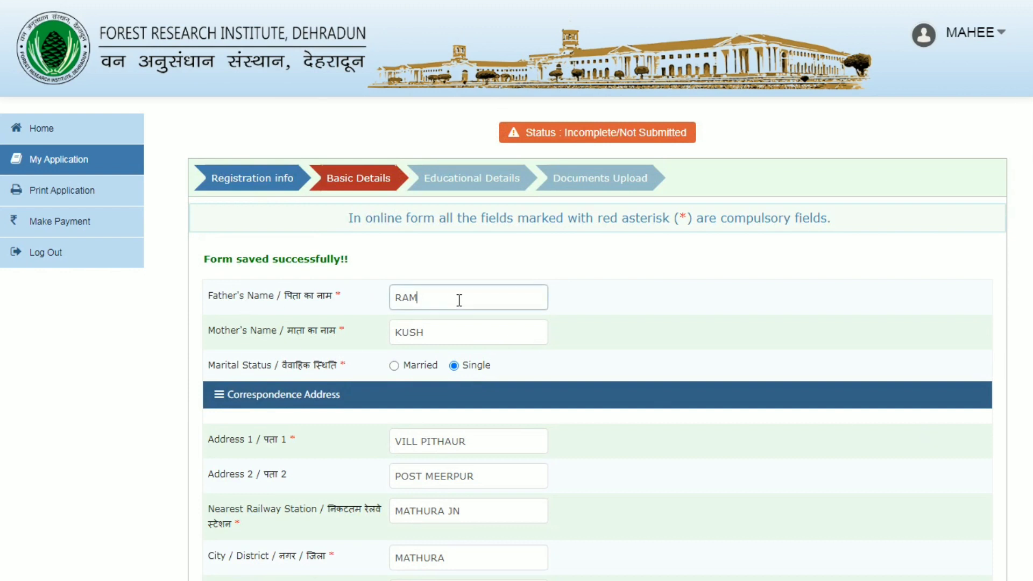
pyautogui.click(447, 332)
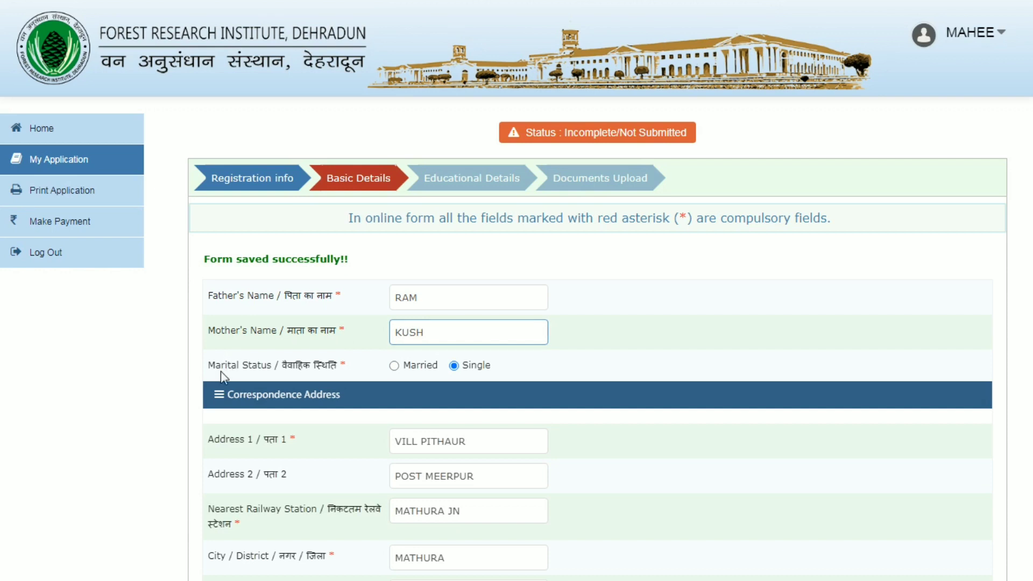
pyautogui.moveTo(220, 371); pyautogui.dragTo(330, 370)
pyautogui.click(330, 369)
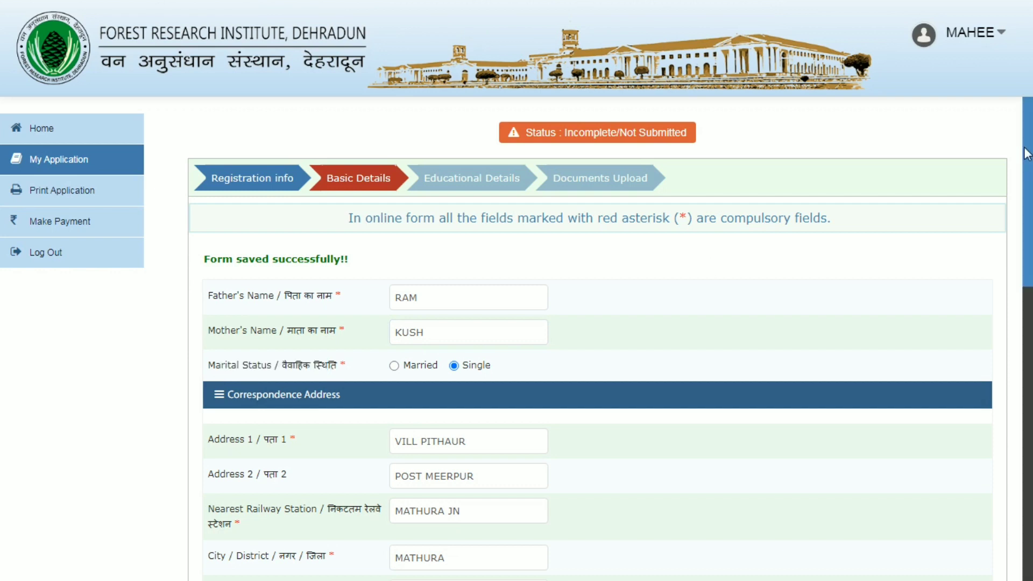
# Examine the correspondence address section, including the address lines, nearest railway station, city or district, and state choices
pyautogui.scroll(-1, 1028, 155)
pyautogui.scroll(-3, 479, 282)
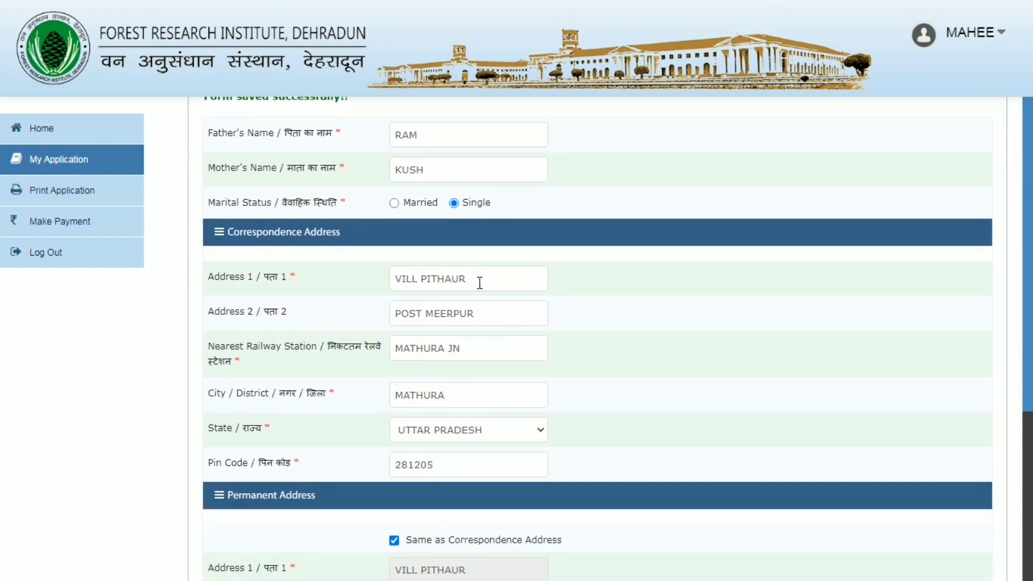
pyautogui.click(480, 282)
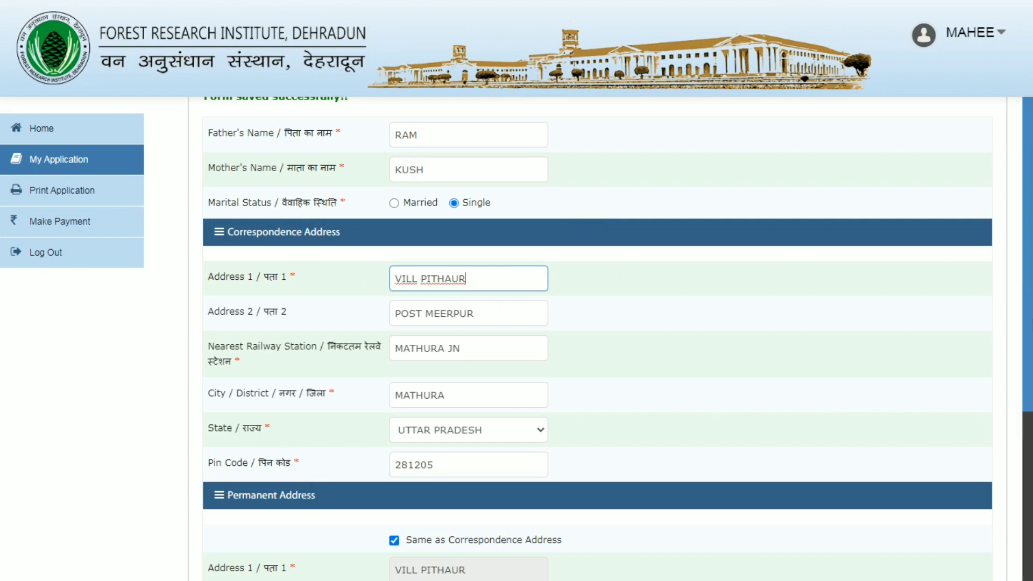
pyautogui.scroll(-1, 429, 344)
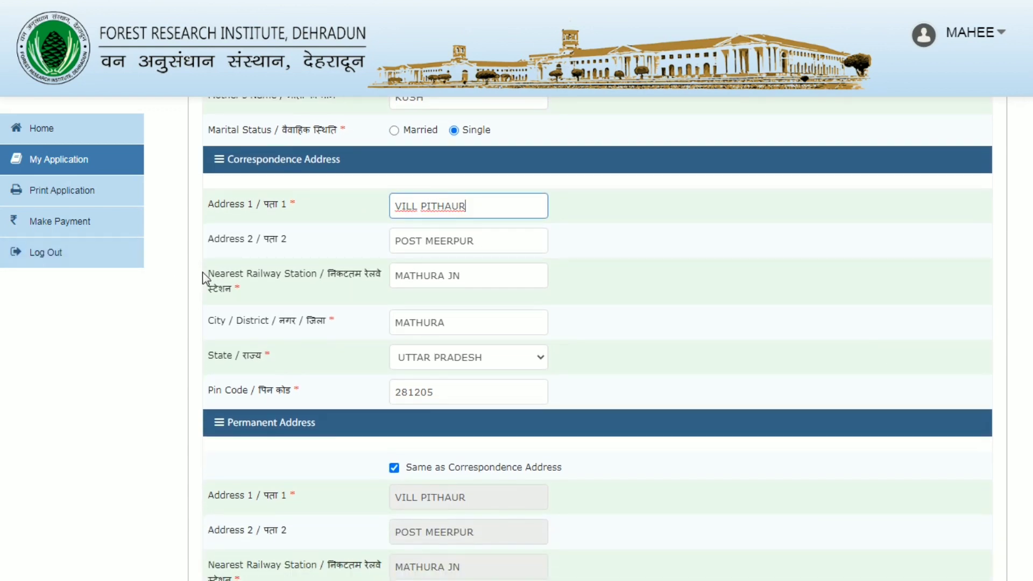
pyautogui.click(208, 274)
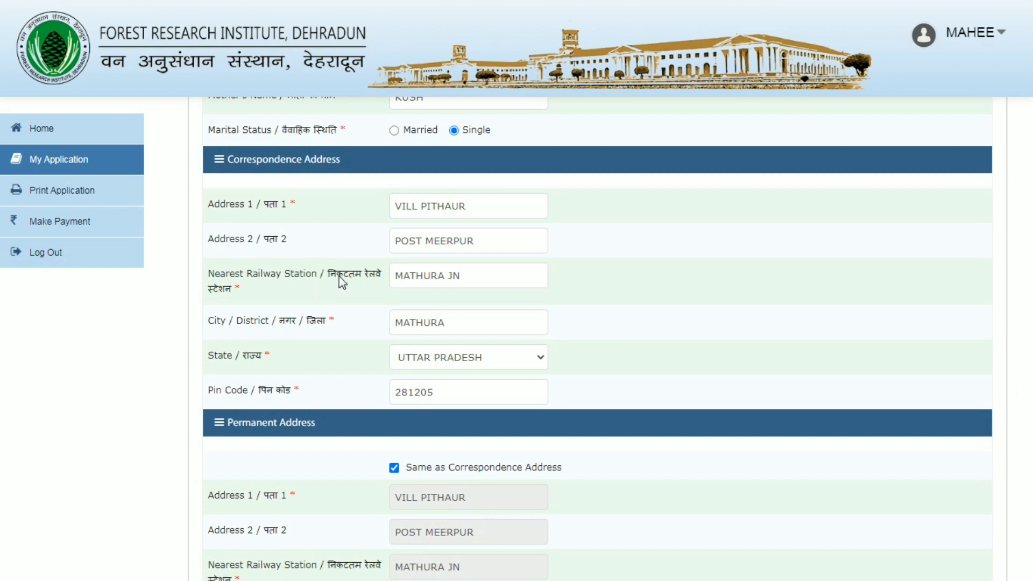
pyautogui.moveTo(267, 290); pyautogui.dragTo(218, 289)
pyautogui.click(479, 271)
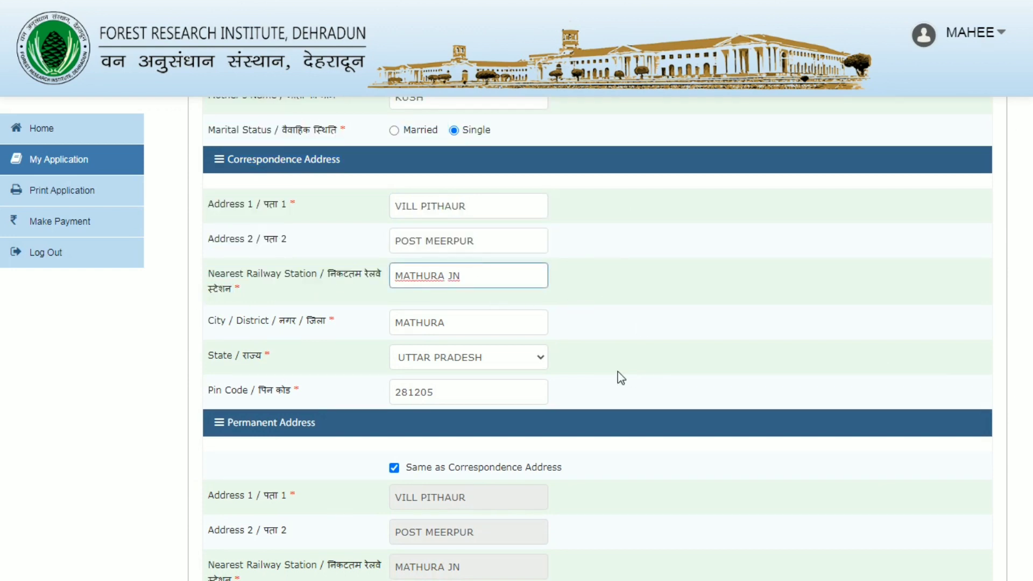
pyautogui.moveTo(258, 320); pyautogui.dragTo(265, 321)
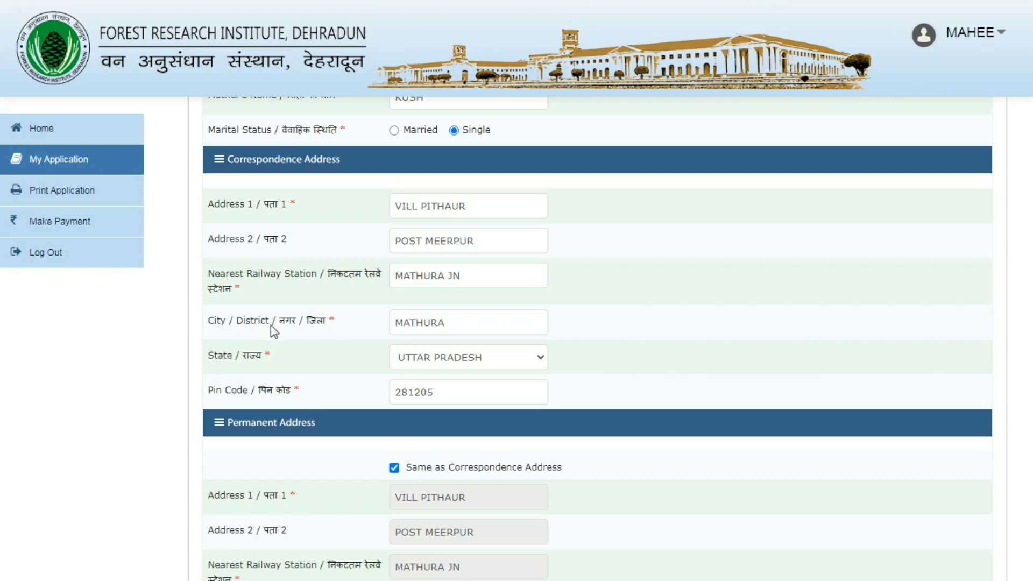
pyautogui.moveTo(270, 325); pyautogui.dragTo(308, 325)
pyautogui.click(309, 325)
pyautogui.click(487, 367)
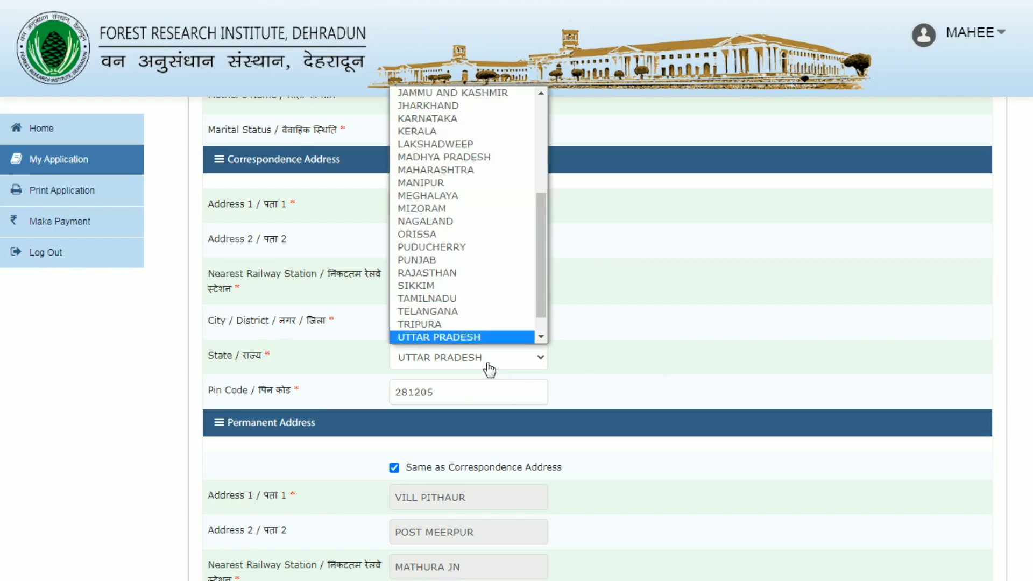
pyautogui.click(489, 369)
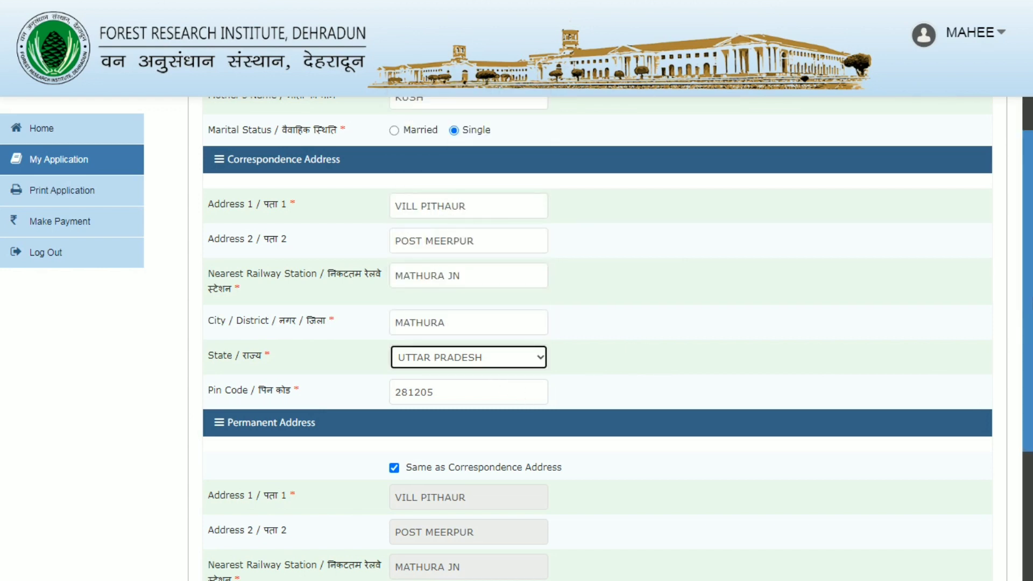
# Check the permanent address section, then save the basic details and continue to the educational details
pyautogui.scroll(-2, 956, 352)
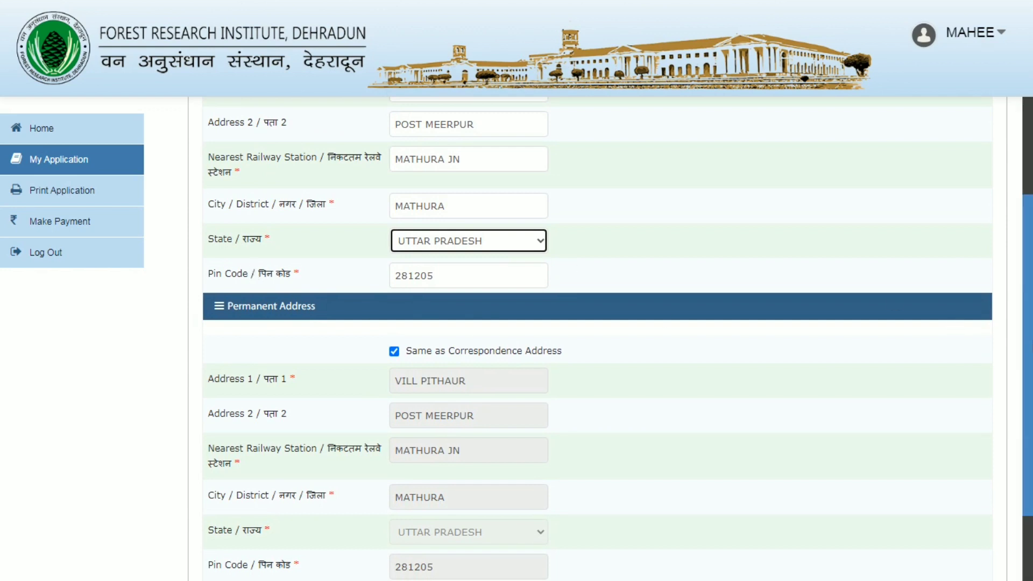
pyautogui.scroll(-2, 597, 339)
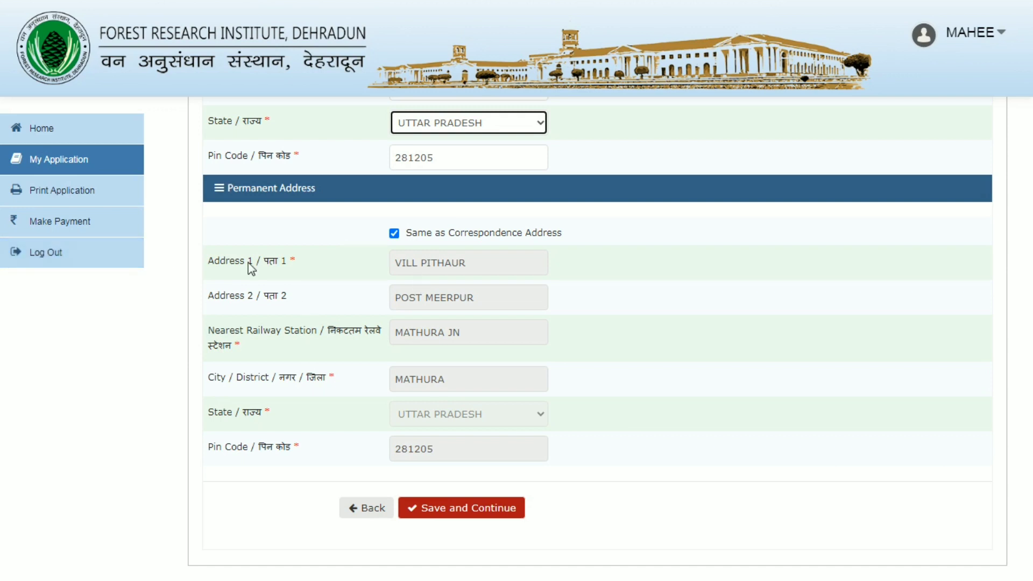
pyautogui.click(459, 511)
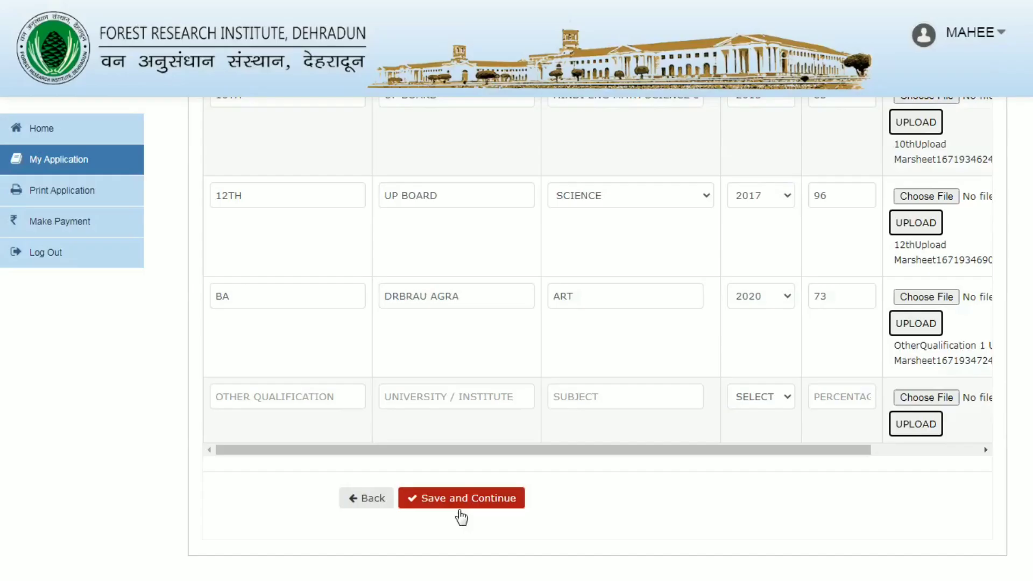
pyautogui.click(459, 511)
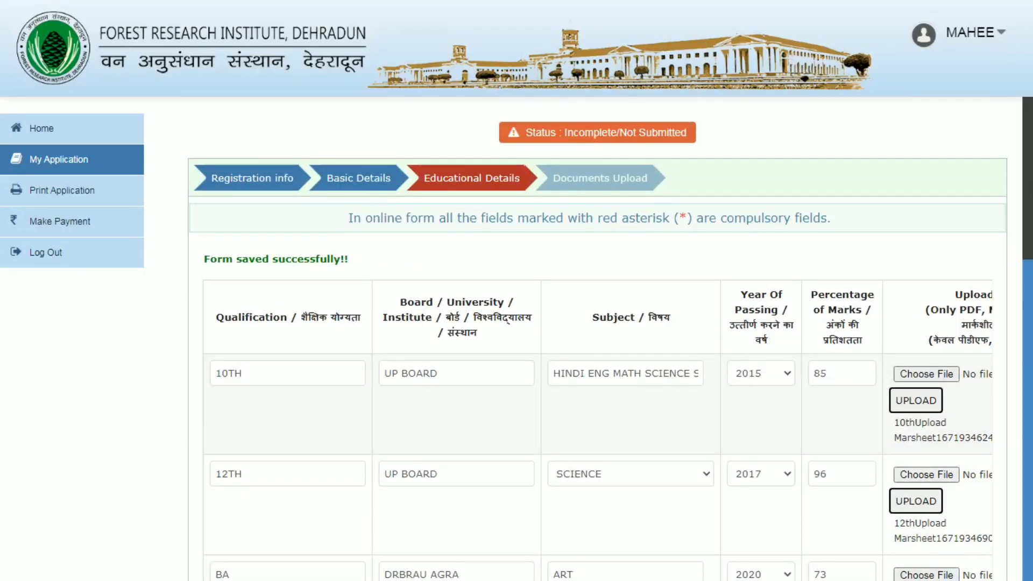
# Examine the 10th qualification row, covering its board, subjects, year of passing, percentage of marks and marksheet upload
pyautogui.scroll(-5, 1030, 179)
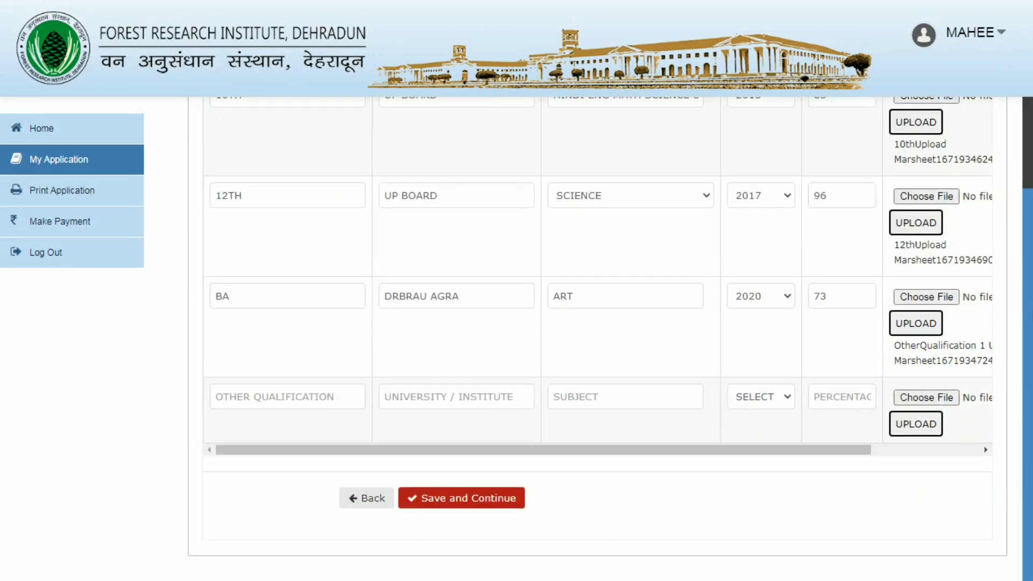
pyautogui.scroll(3, 597, 339)
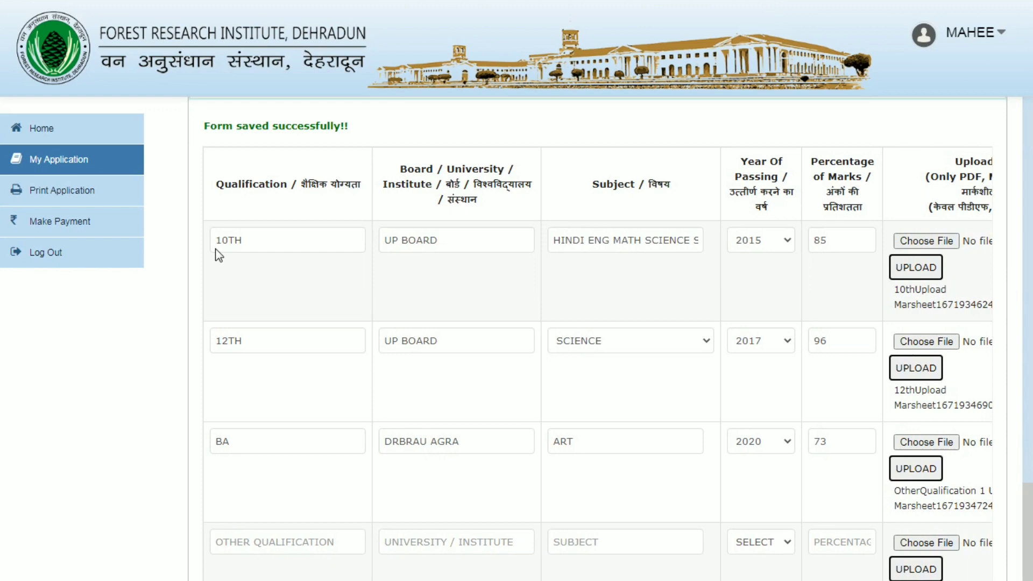
pyautogui.click(252, 237)
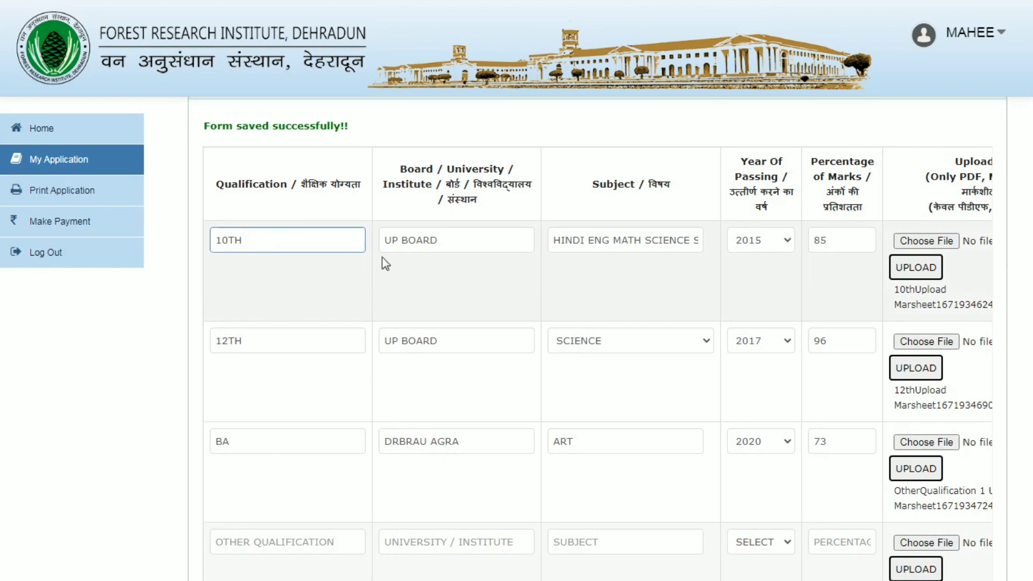
pyautogui.click(498, 227)
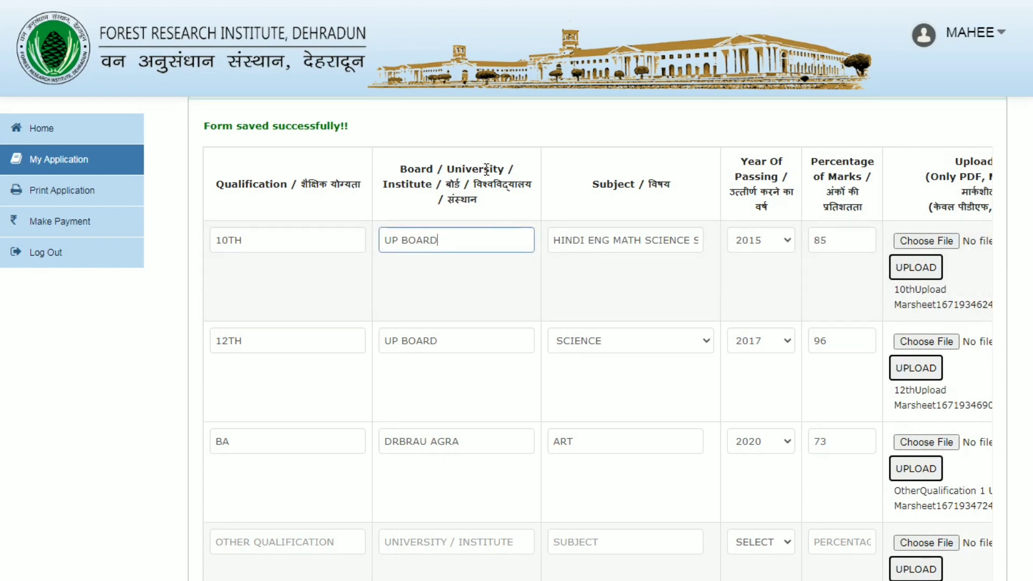
pyautogui.moveTo(472, 184); pyautogui.dragTo(540, 185)
pyautogui.click(540, 185)
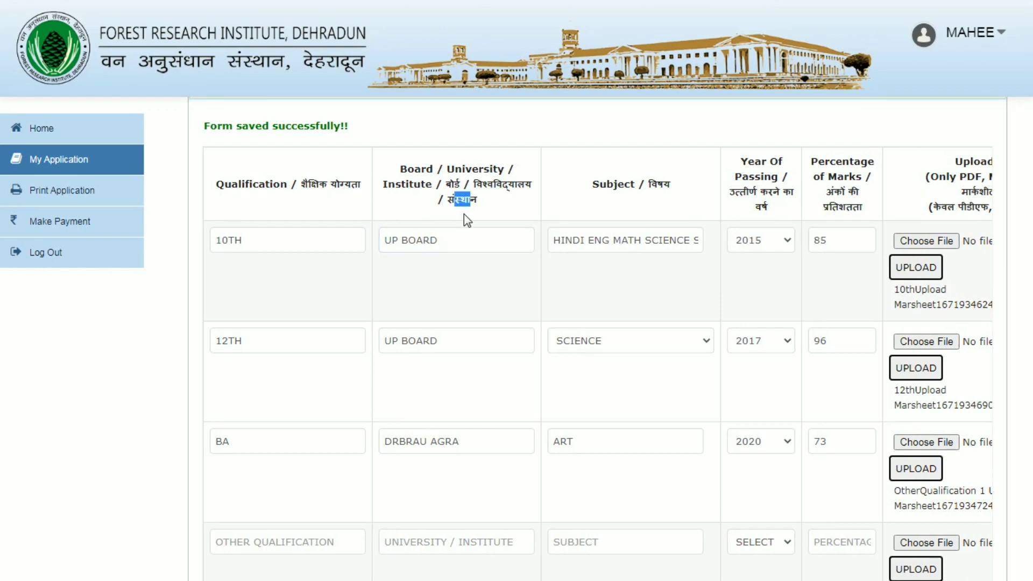
pyautogui.click(489, 231)
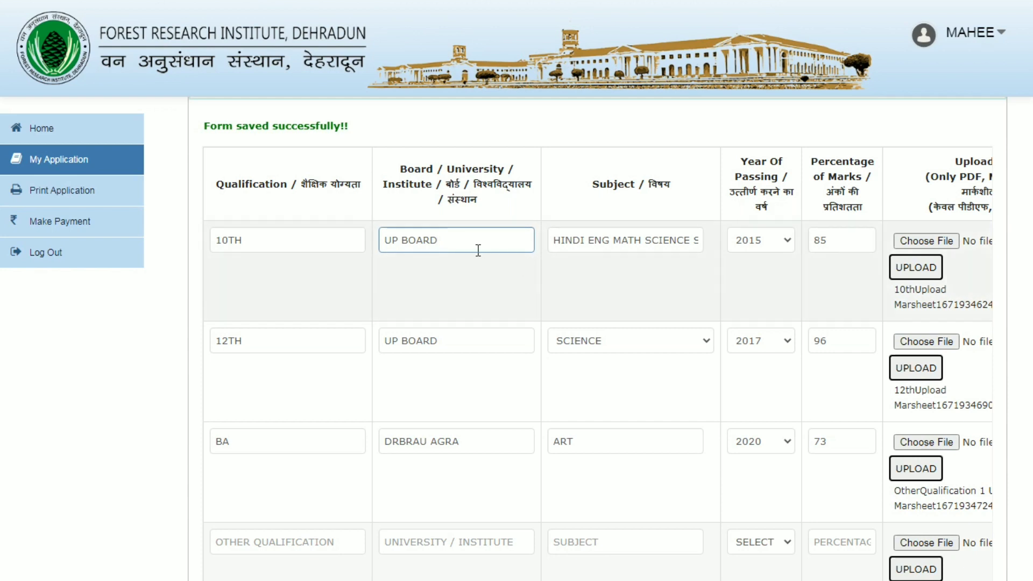
pyautogui.click(606, 245)
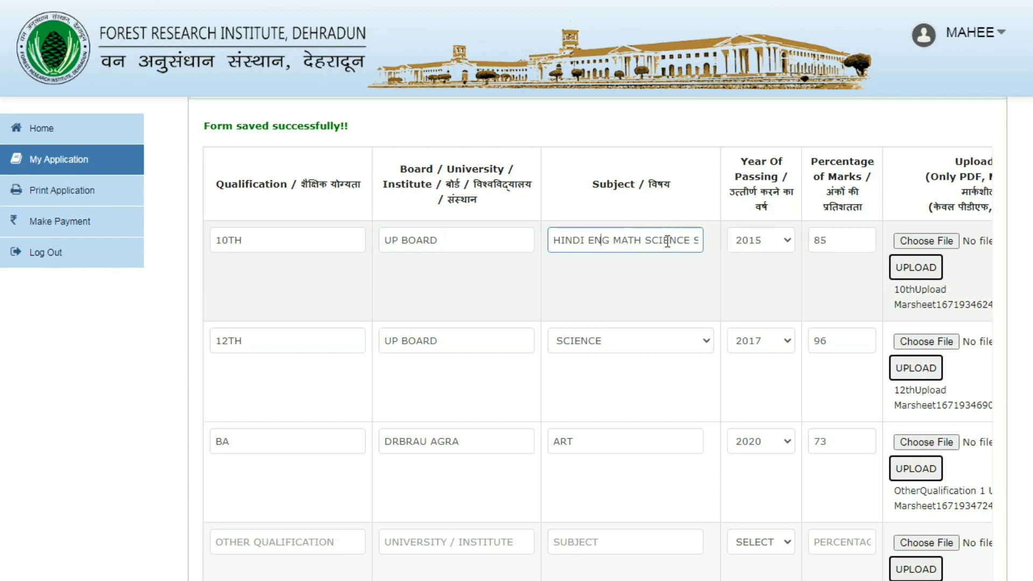
pyautogui.click(760, 250)
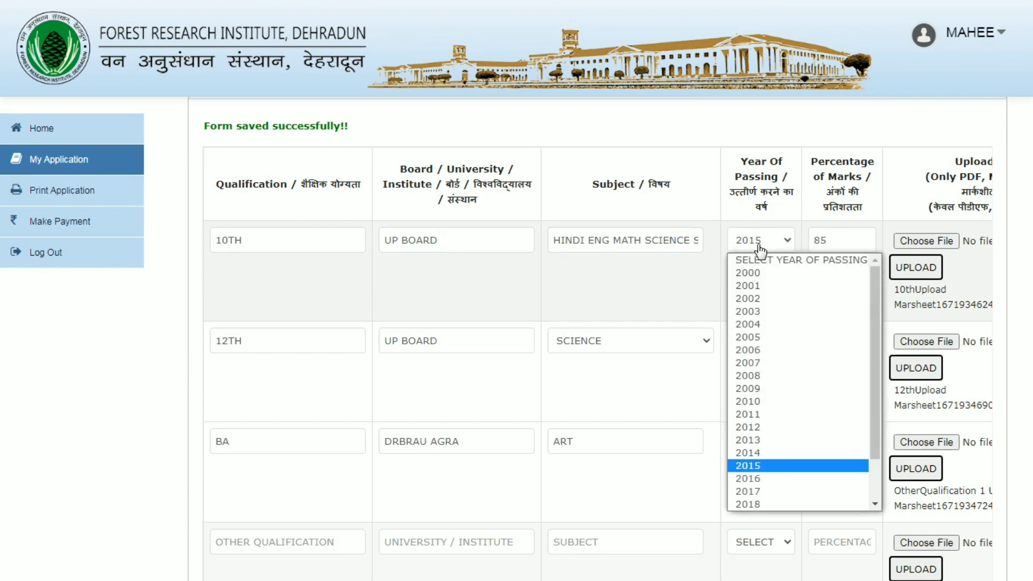
pyautogui.click(759, 249)
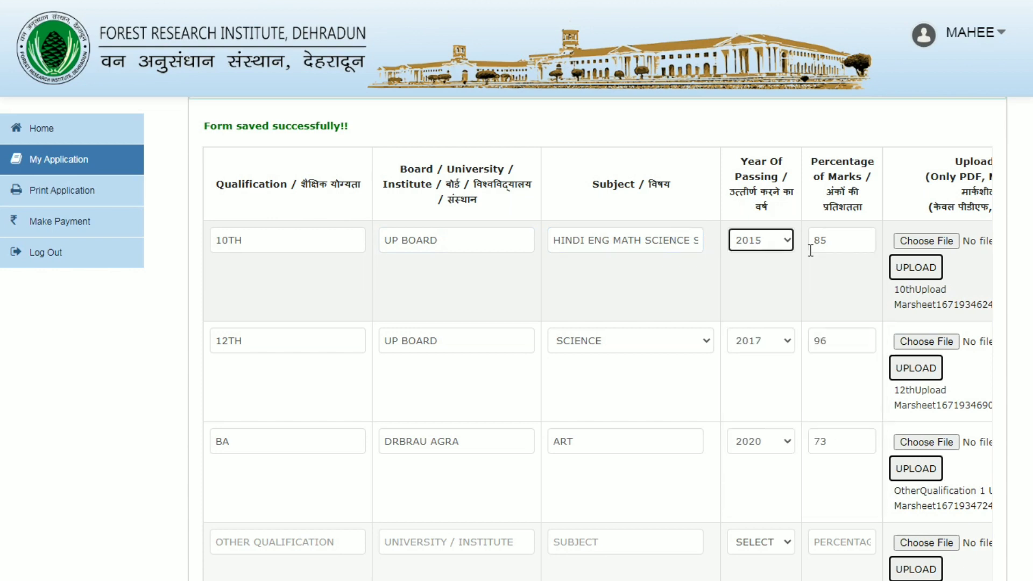
pyautogui.click(846, 251)
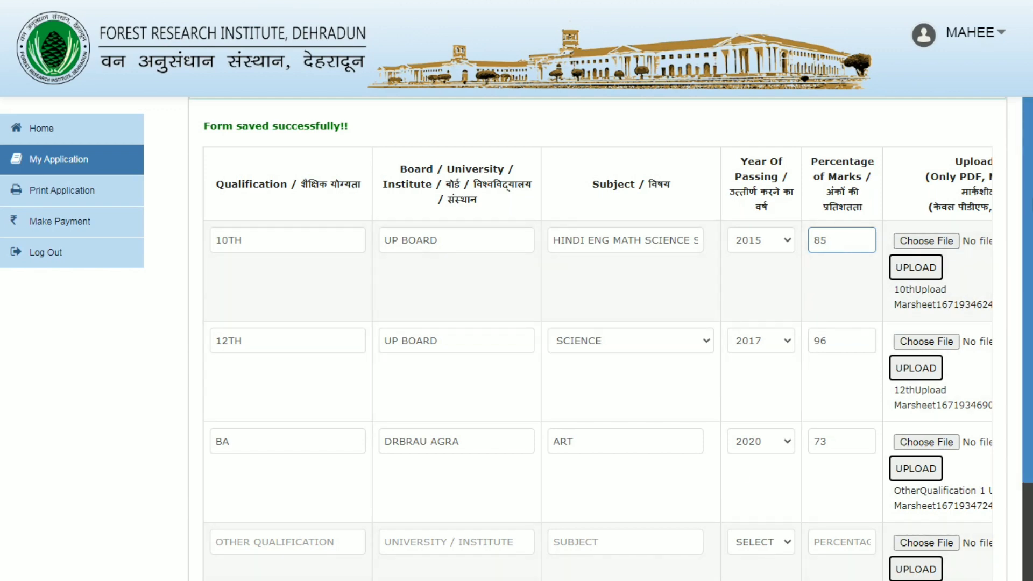
pyautogui.scroll(-3, 497, 473)
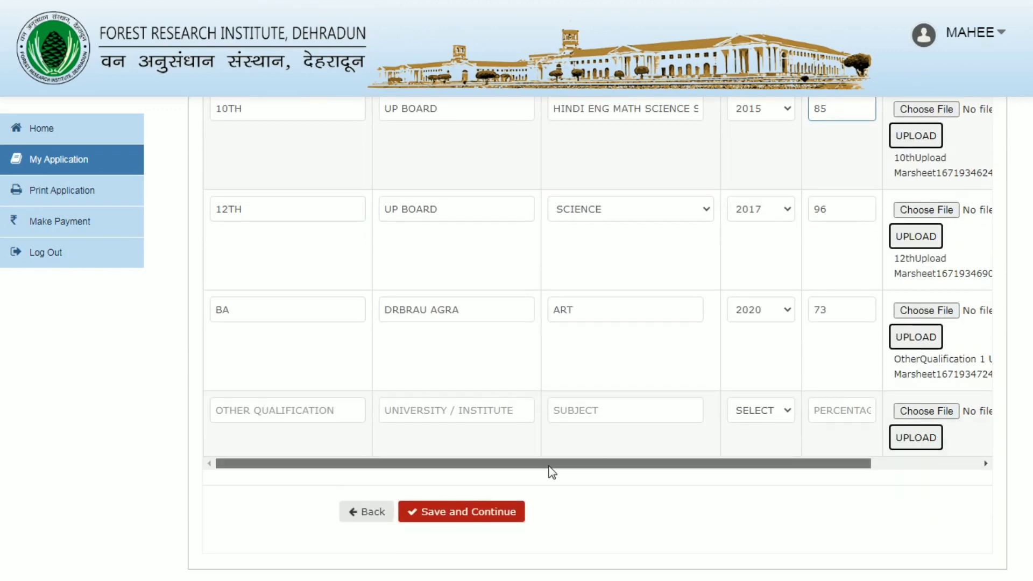
pyautogui.moveTo(549, 466); pyautogui.dragTo(102, 544)
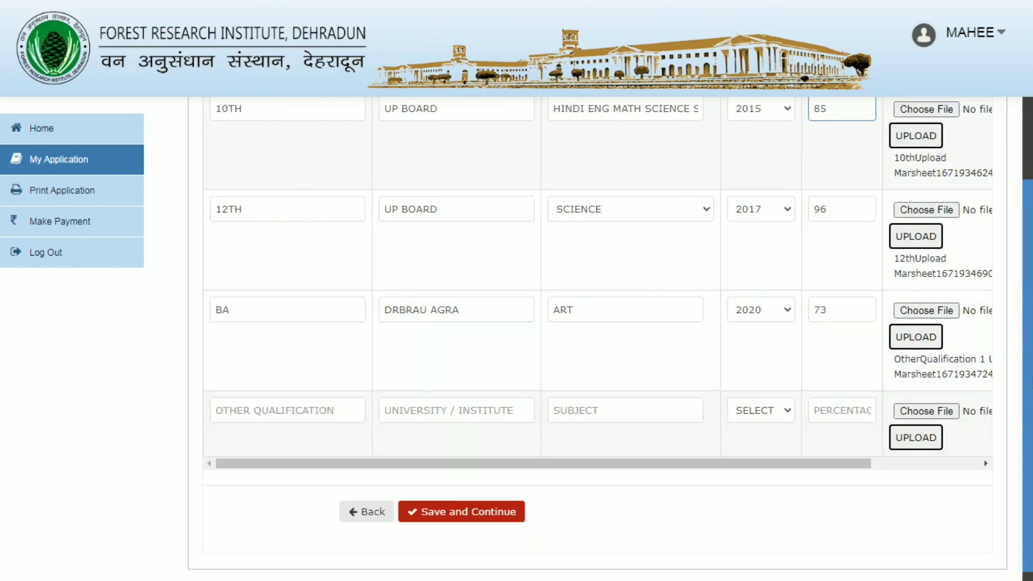
# Examine the 12th qualification row, covering its board, subject choices, year of passing options and percentage of marks
pyautogui.scroll(3, 1024, 358)
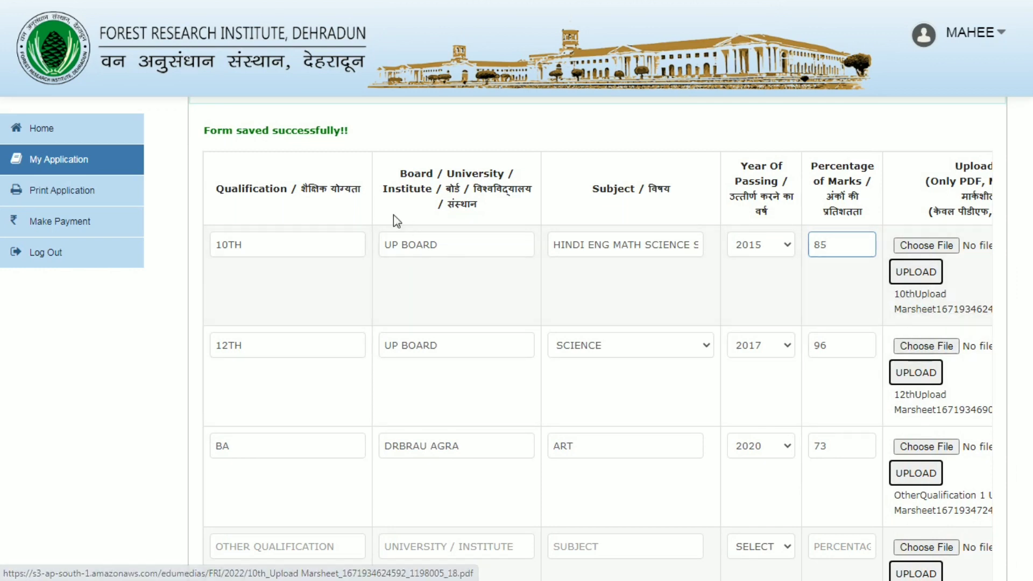
pyautogui.click(267, 348)
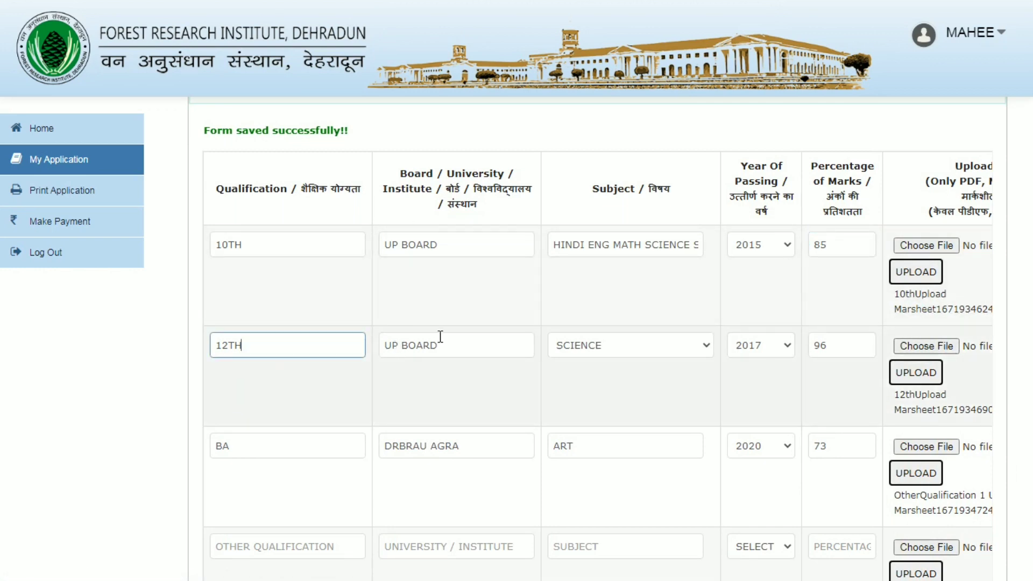
pyautogui.click(459, 337)
pyautogui.click(676, 352)
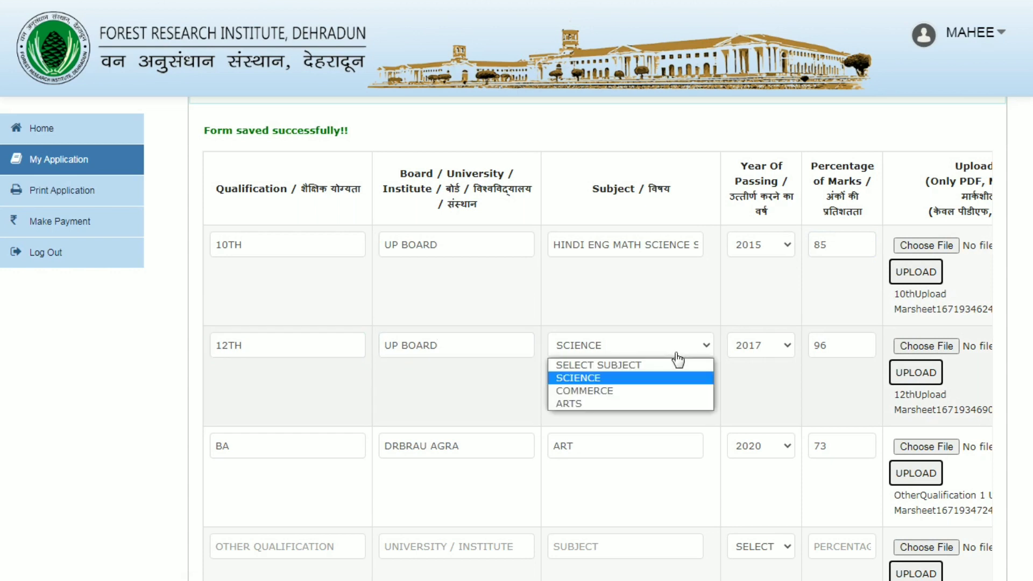
pyautogui.click(677, 355)
pyautogui.click(772, 352)
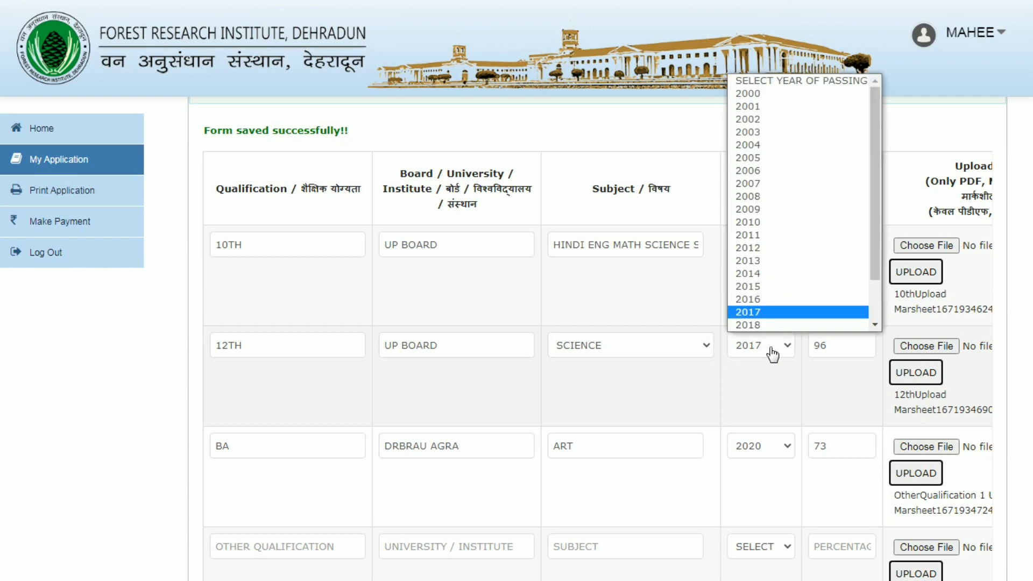
pyautogui.click(772, 353)
pyautogui.click(849, 337)
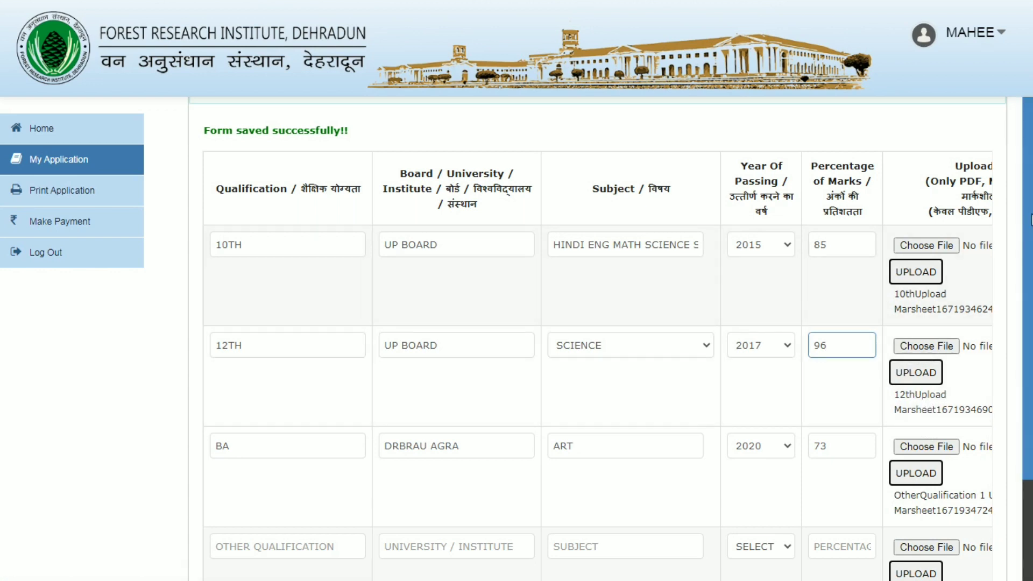
# Examine the BA qualification row, covering its university, subject, year of passing and percentage of marks
pyautogui.scroll(-2, 1031, 221)
pyautogui.scroll(-1, 1032, 221)
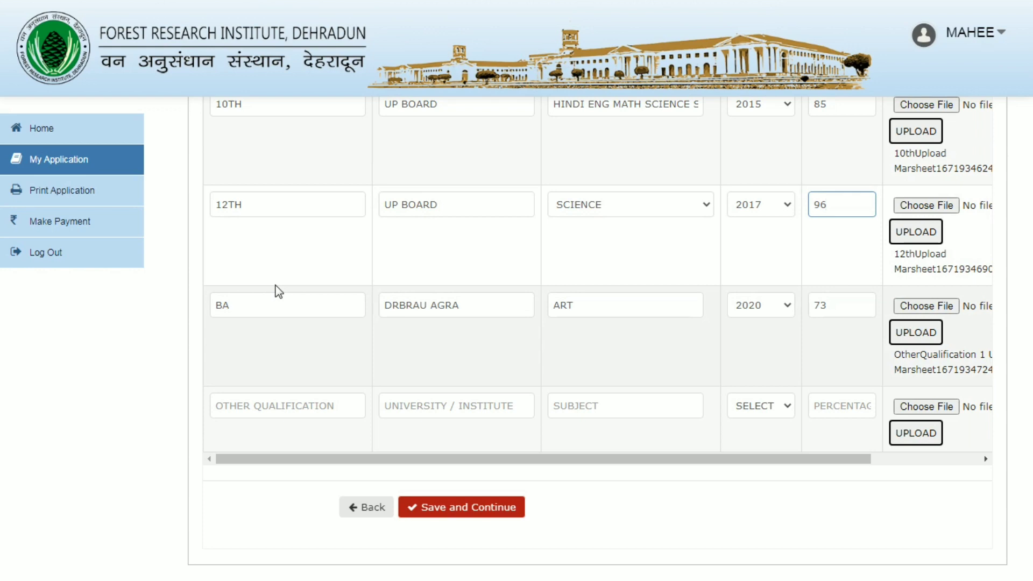
pyautogui.click(309, 307)
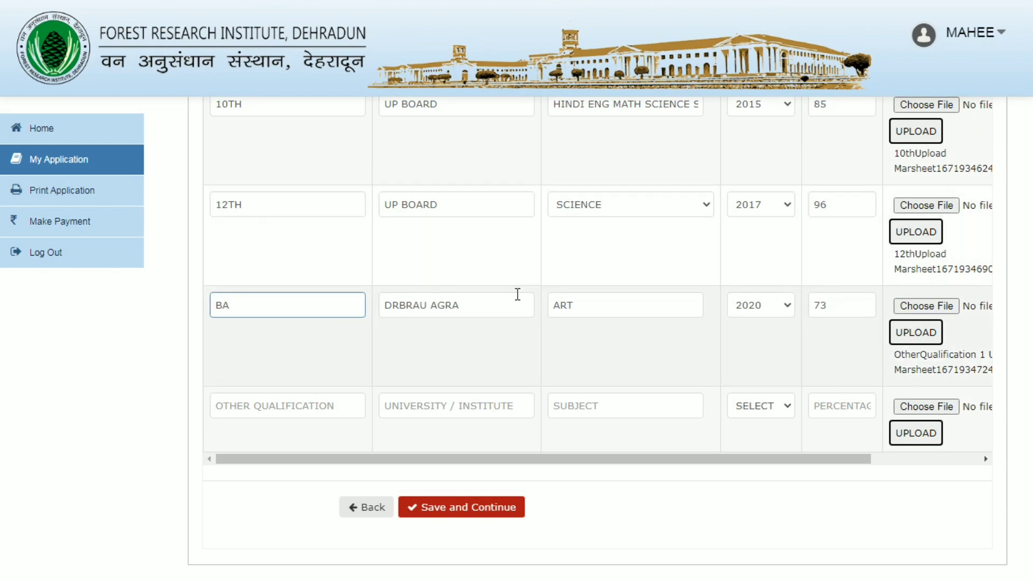
pyautogui.click(517, 294)
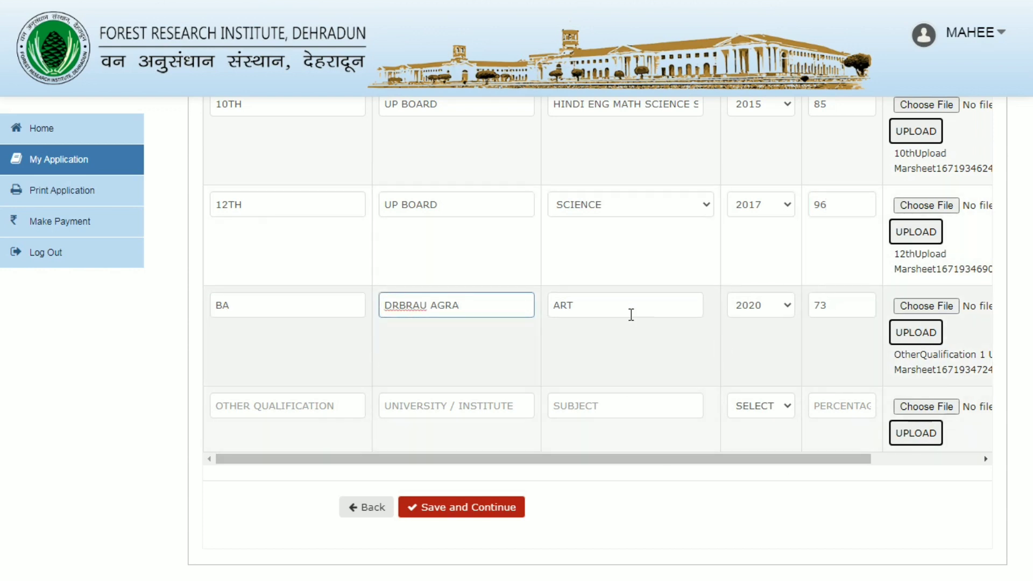
pyautogui.click(627, 313)
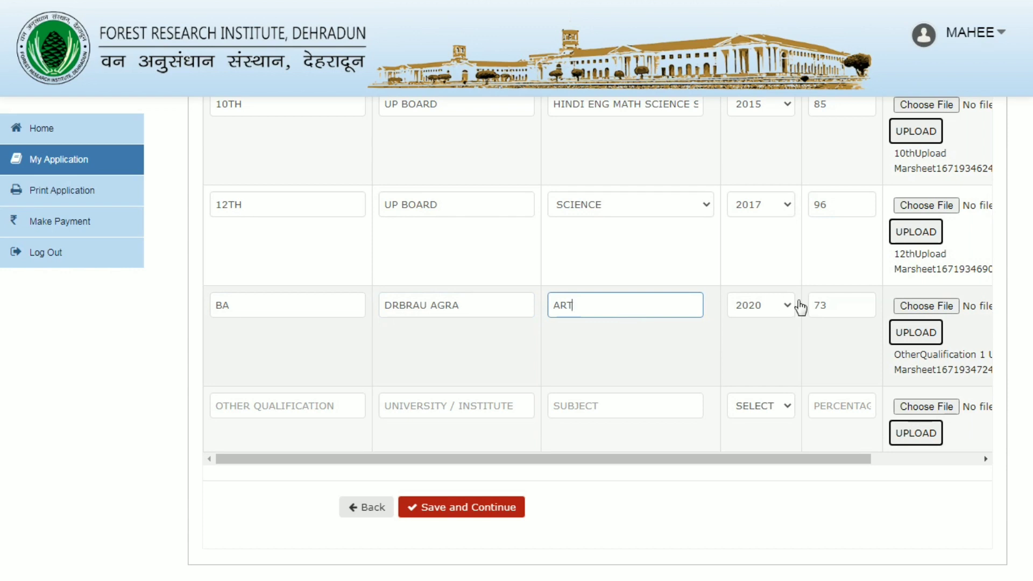
pyautogui.click(786, 311)
pyautogui.click(787, 311)
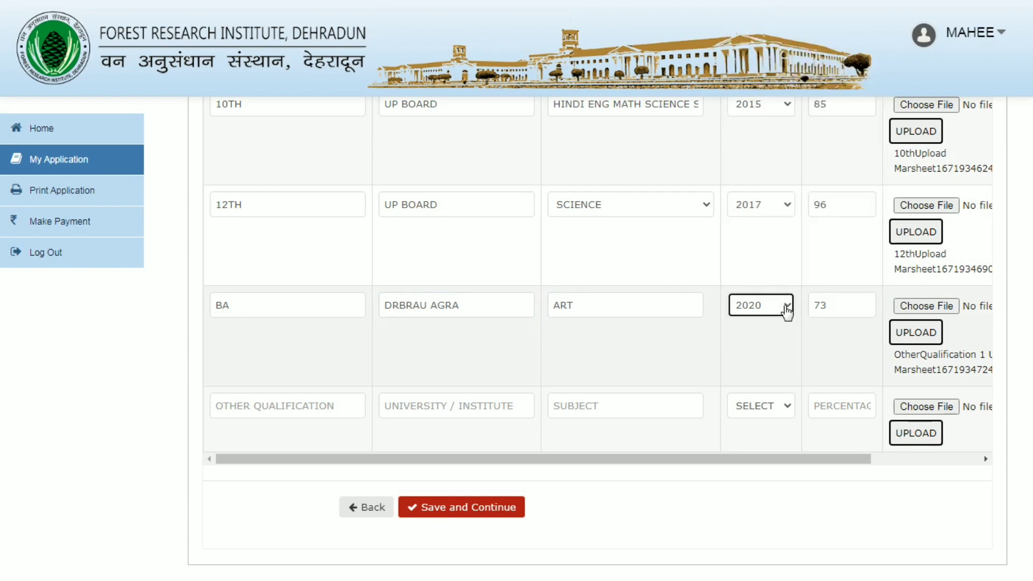
pyautogui.click(835, 301)
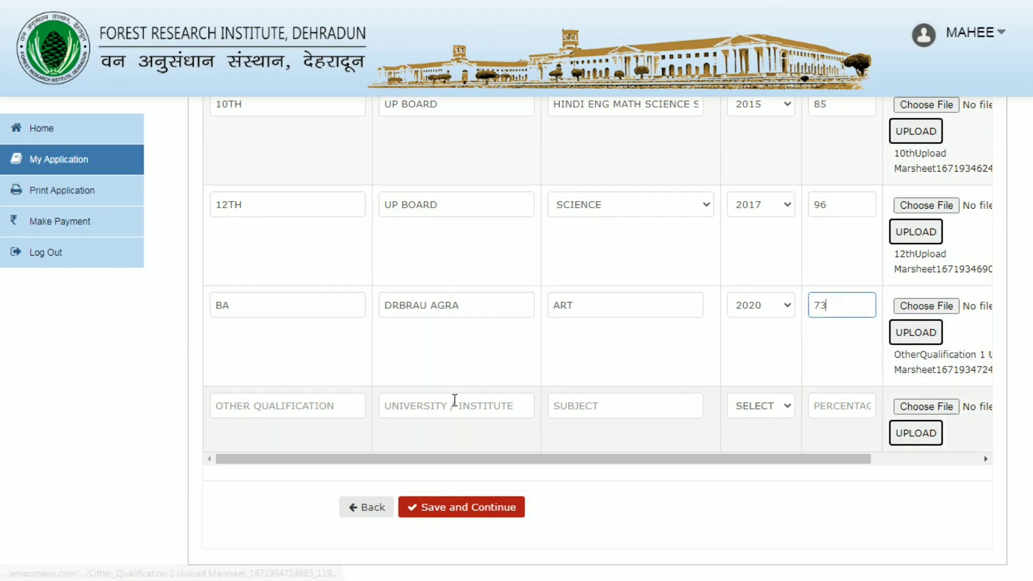
# Save the educational details and continue to the documents upload stage
pyautogui.click(203, 434)
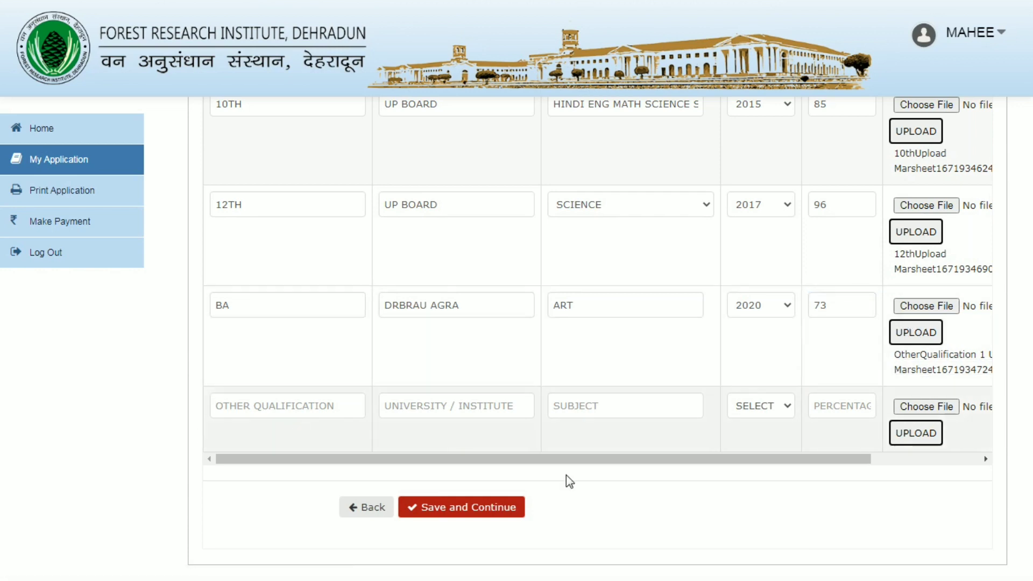
pyautogui.click(473, 508)
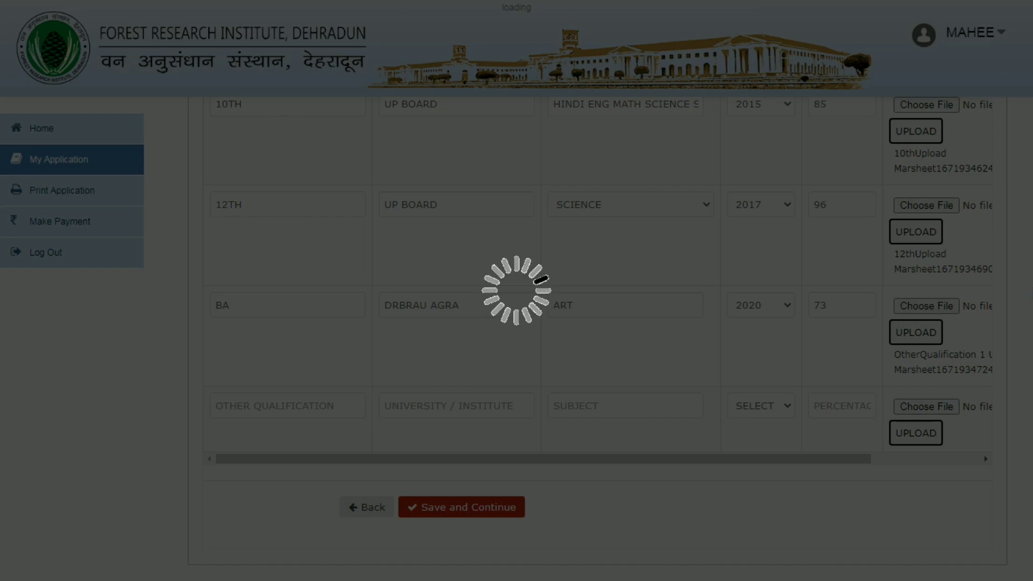
pyautogui.scroll(-1, 624, 338)
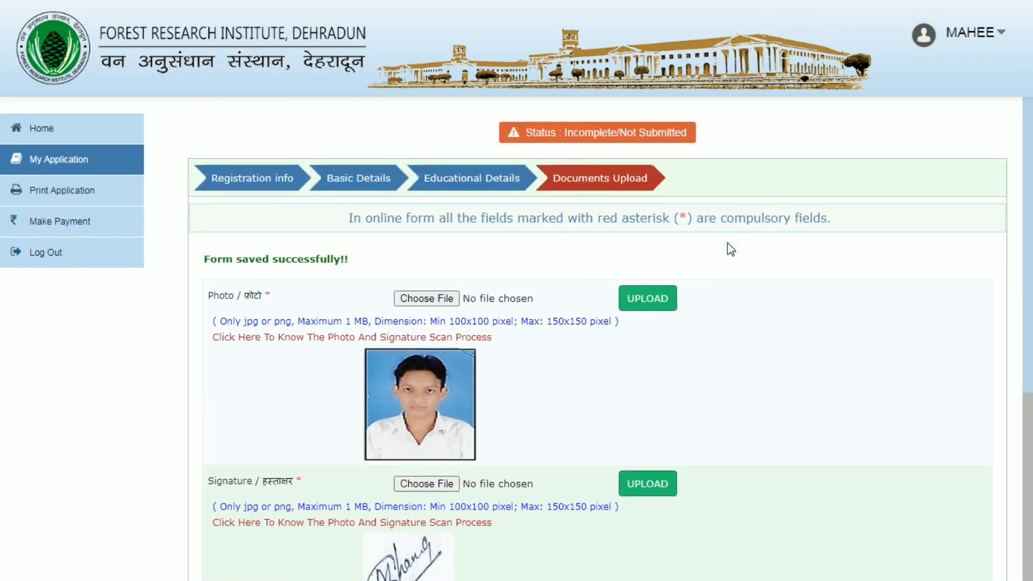
# Examine the photo upload requirements, focusing on the minimum and maximum pixel dimensions
pyautogui.scroll(-3, 484, 210)
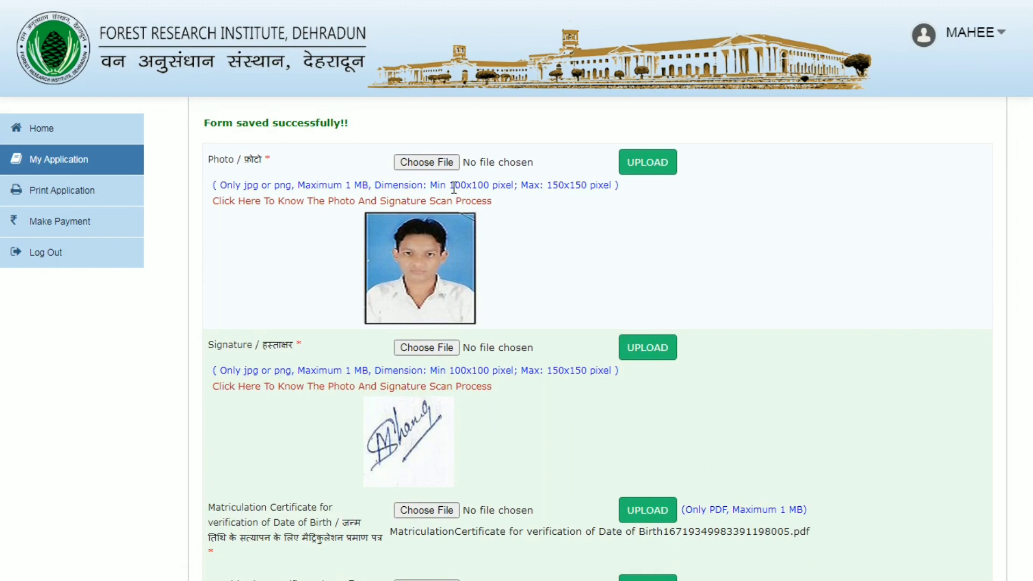
pyautogui.moveTo(454, 187); pyautogui.dragTo(491, 183)
pyautogui.click(490, 183)
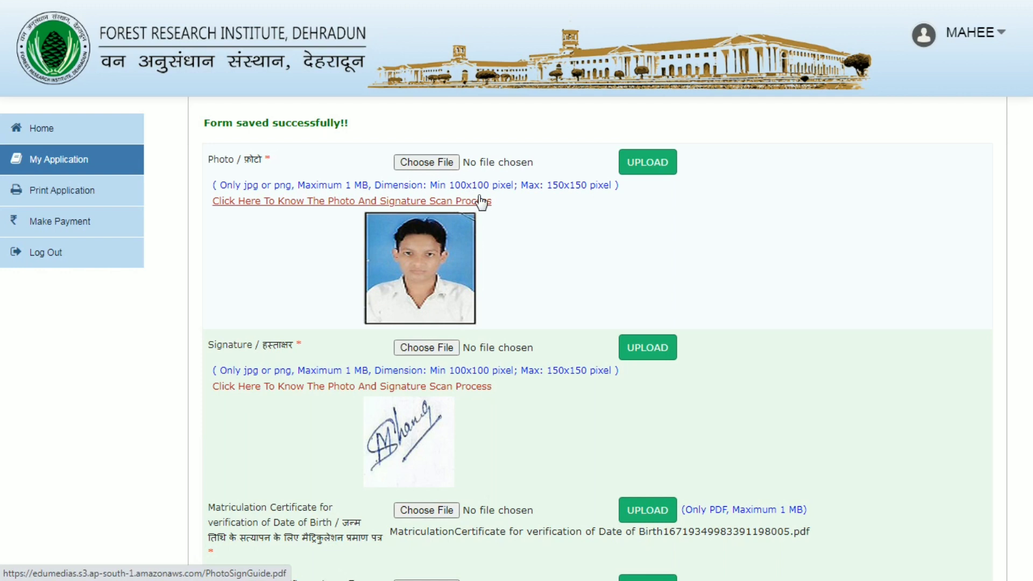
pyautogui.moveTo(544, 187); pyautogui.dragTo(575, 190)
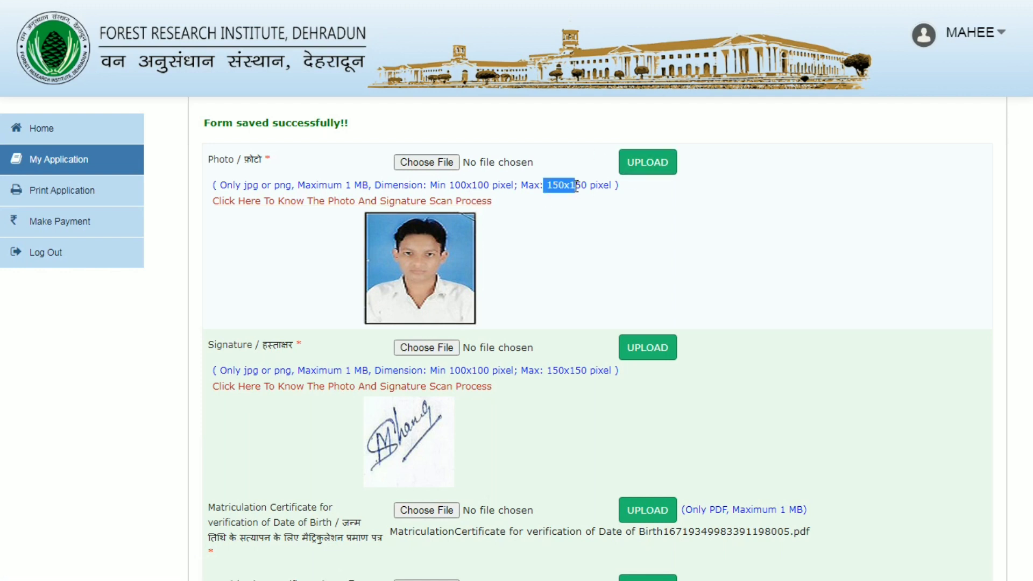
pyautogui.click(576, 186)
pyautogui.doubleClick(463, 185)
pyautogui.click(485, 191)
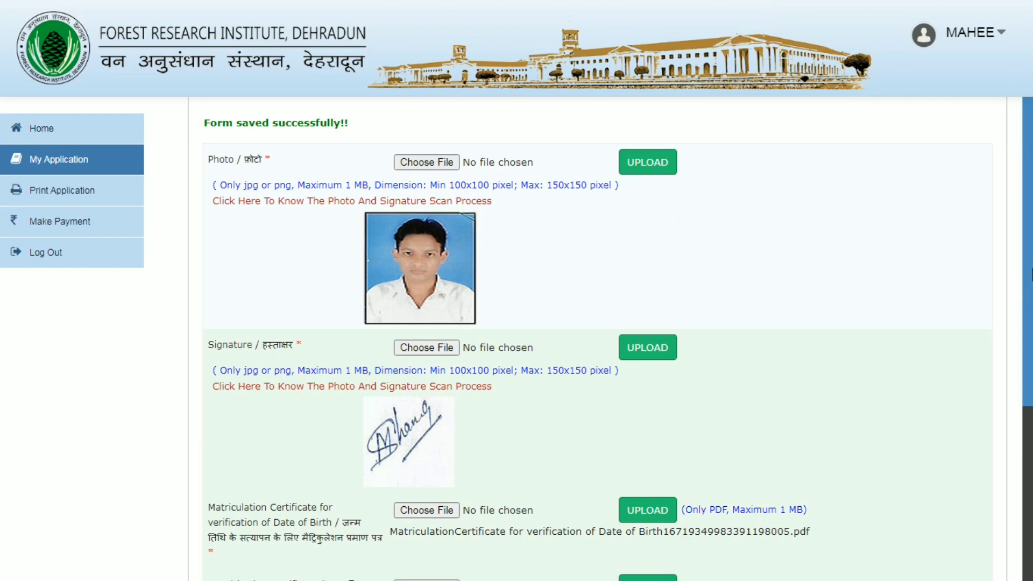
# Examine the signature upload requirements, including the minimum and maximum pixel dimensions
pyautogui.scroll(-1, 1029, 275)
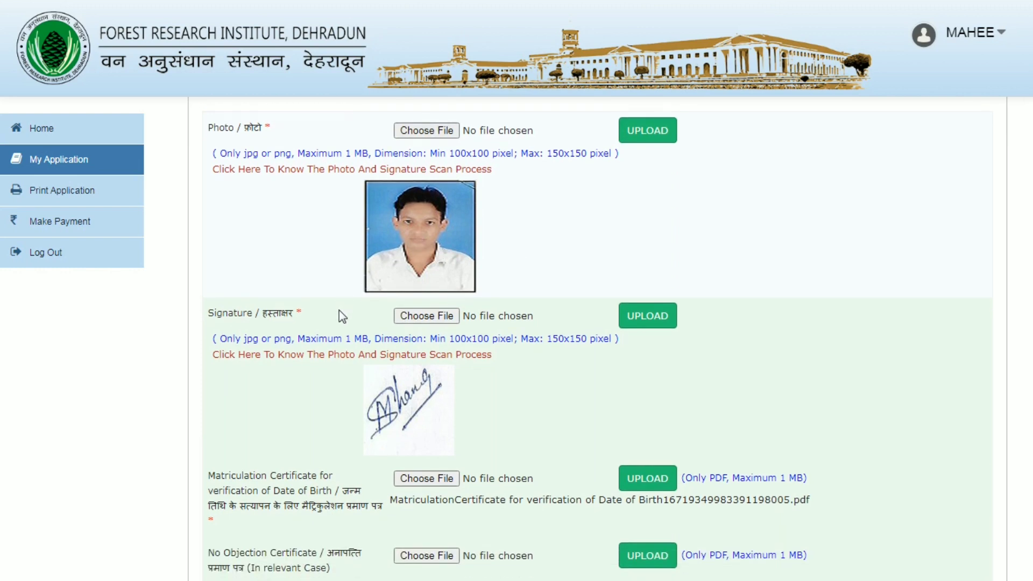
pyautogui.moveTo(453, 338); pyautogui.dragTo(468, 337)
pyautogui.click(469, 337)
pyautogui.moveTo(558, 339); pyautogui.dragTo(588, 338)
pyautogui.click(589, 339)
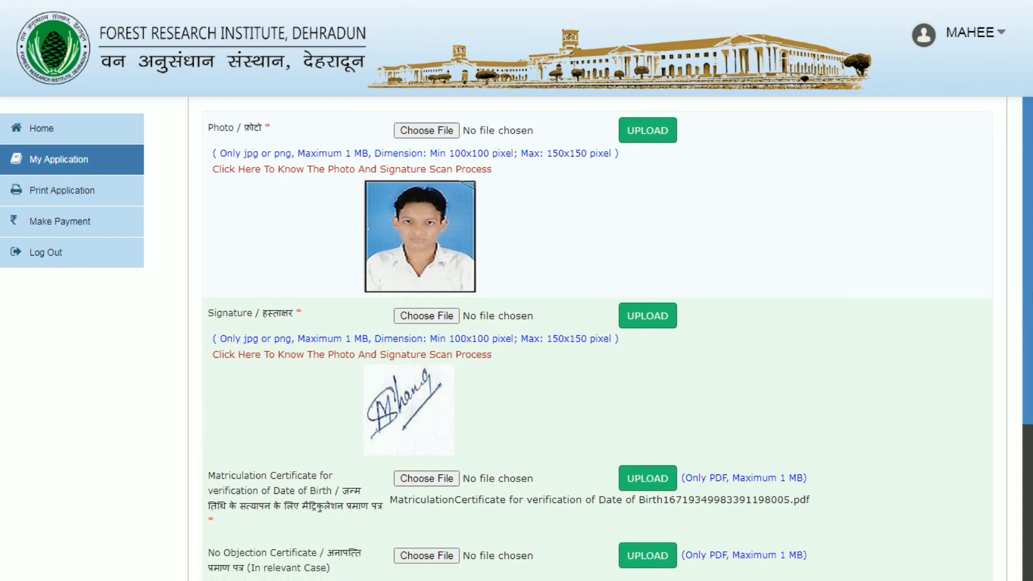
# Review the matriculation certificate upload and the No Objection Certificate entry for relevant cases
pyautogui.scroll(-2, 1030, 347)
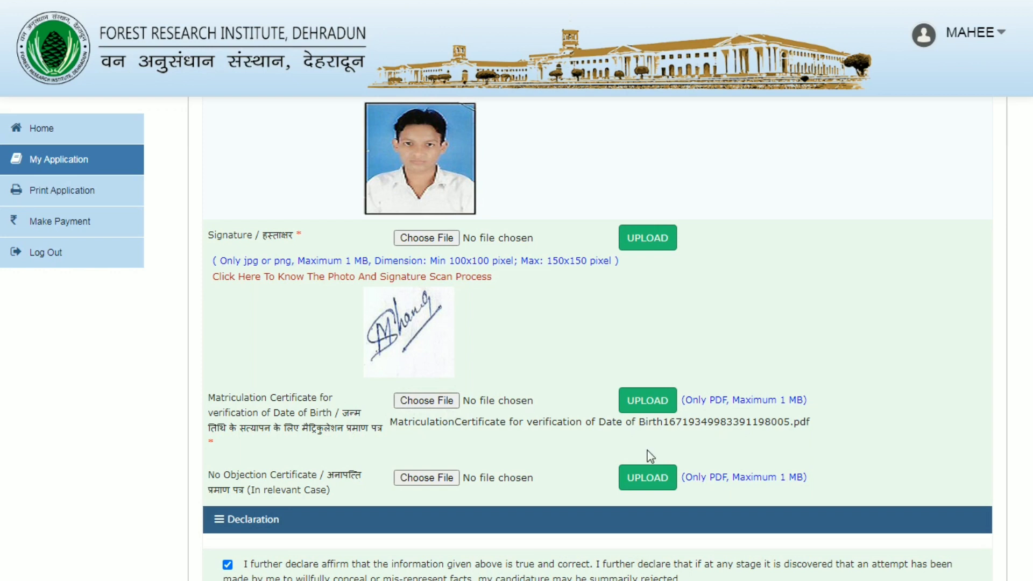
pyautogui.scroll(-3, 746, 415)
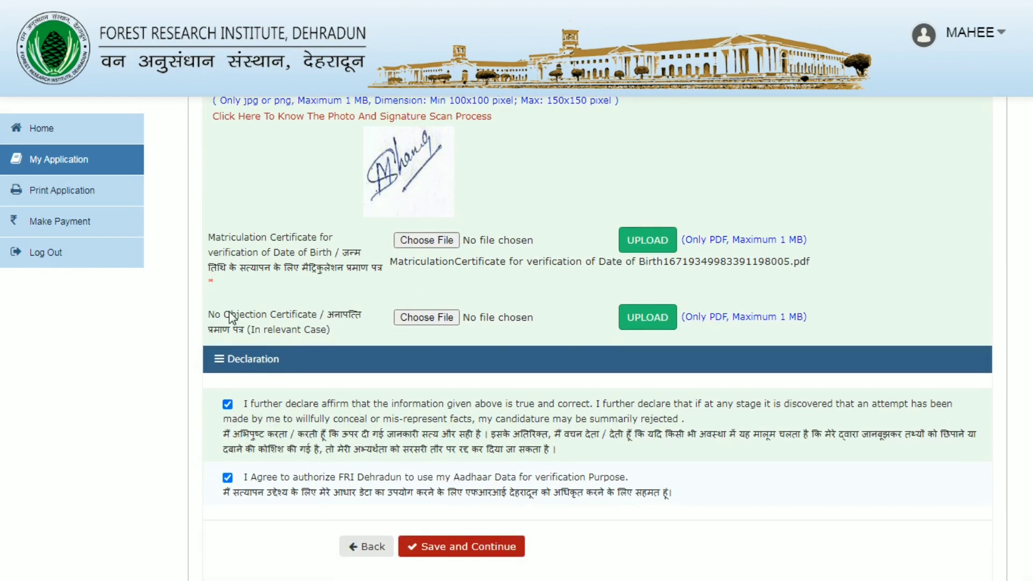
pyautogui.moveTo(228, 313); pyautogui.dragTo(302, 334)
pyautogui.click(304, 334)
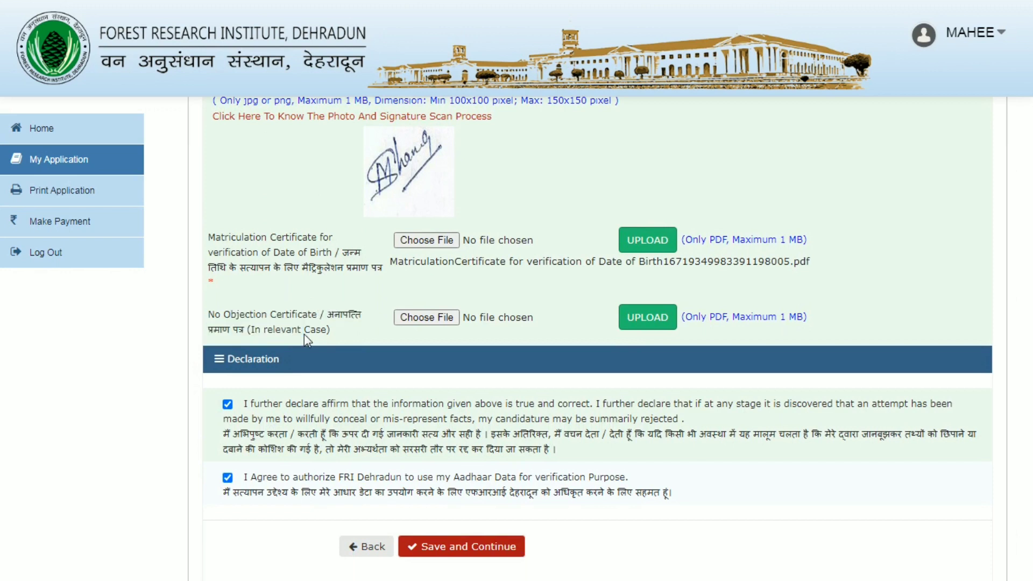